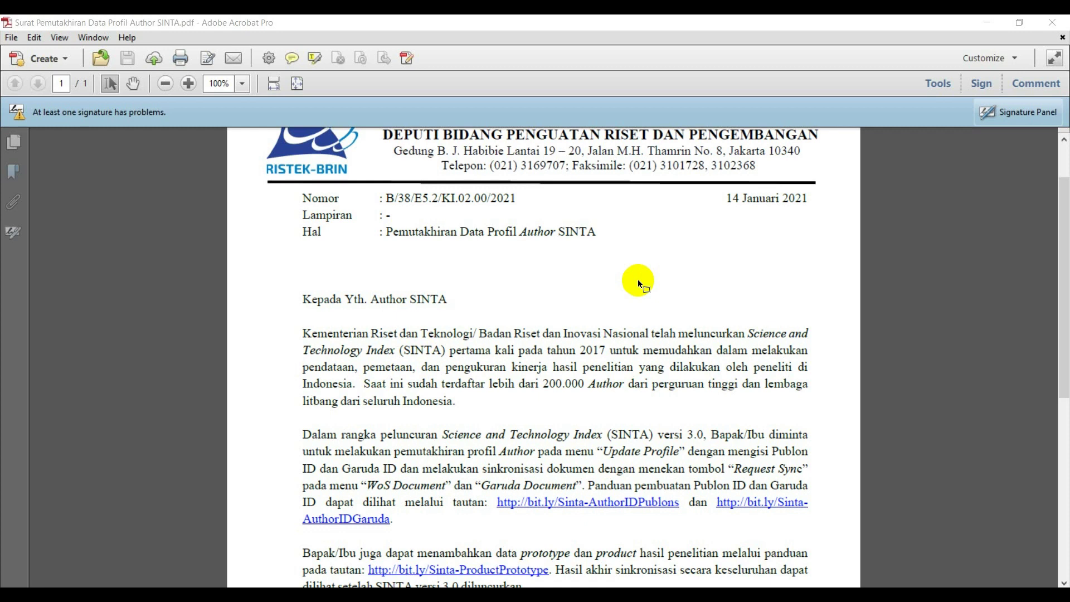
# Scroll through the letter's Publons and Garuda ID guidance in Adobe Acrobat.
pyautogui.scroll(2, 637, 279)
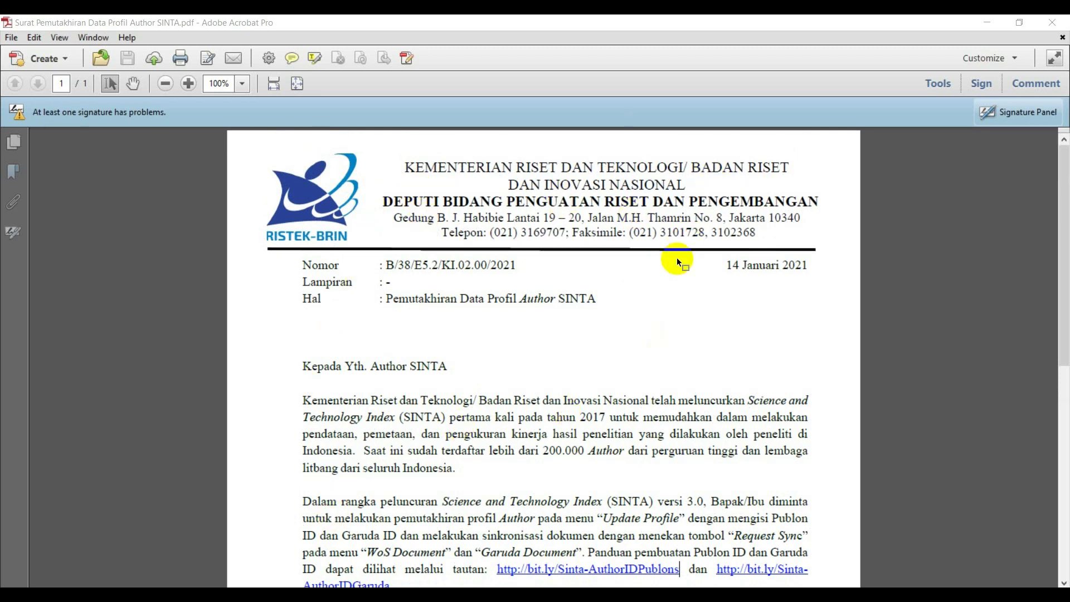
pyautogui.scroll(-2, 580, 301)
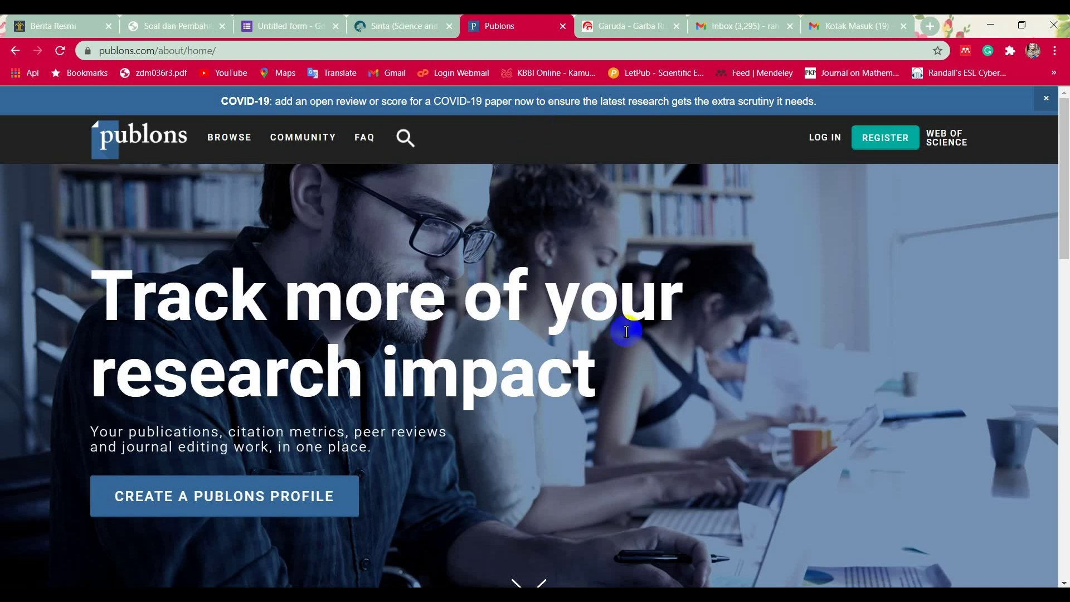
pyautogui.click(133, 71)
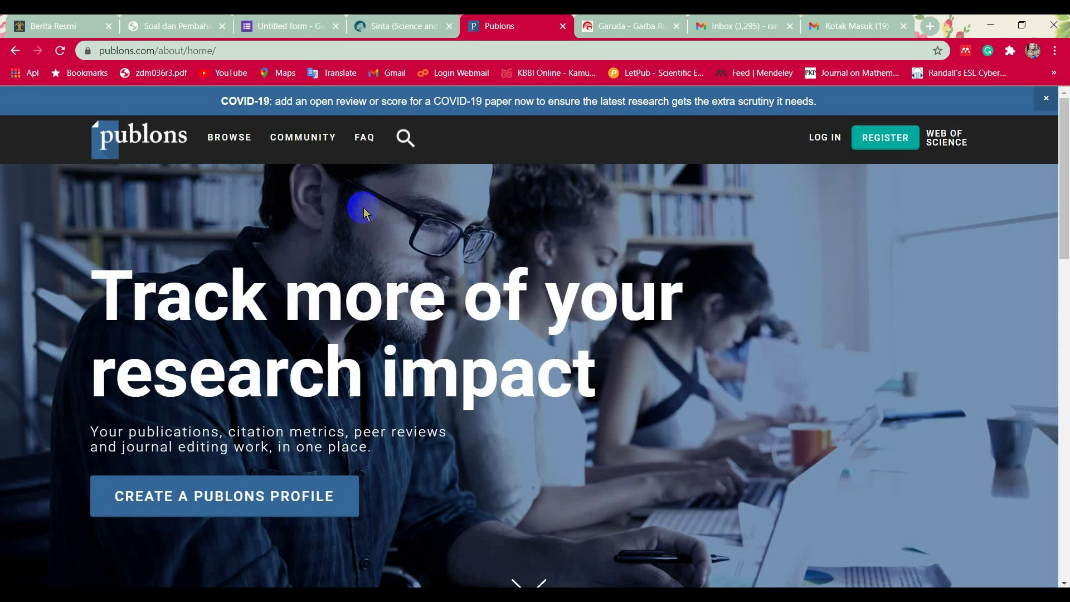
# Open the Publons registration form and enter the account e-mail address.
pyautogui.click(893, 139)
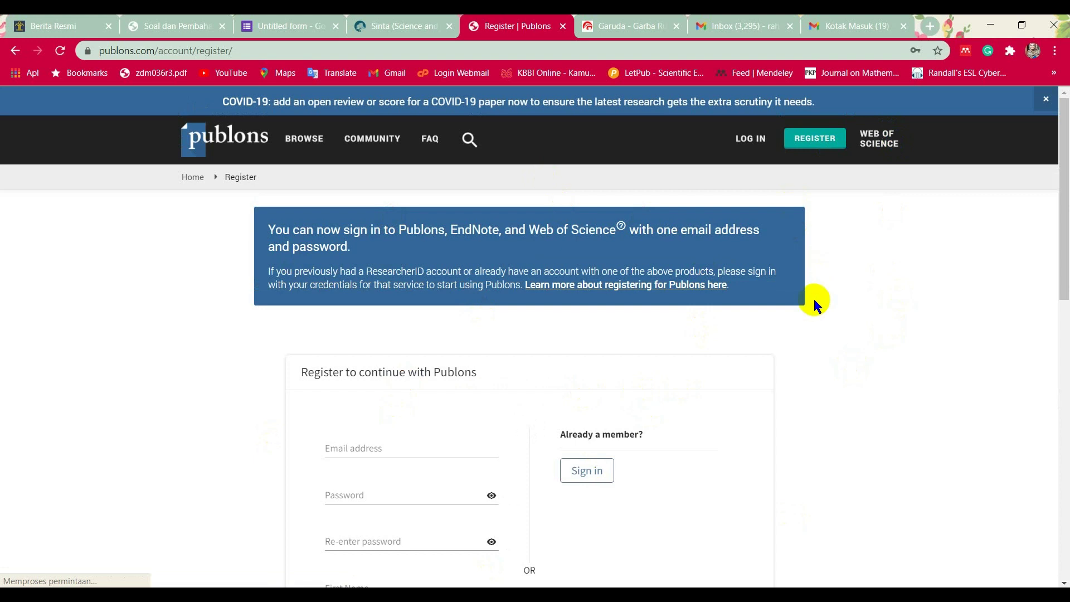
pyautogui.click(324, 311)
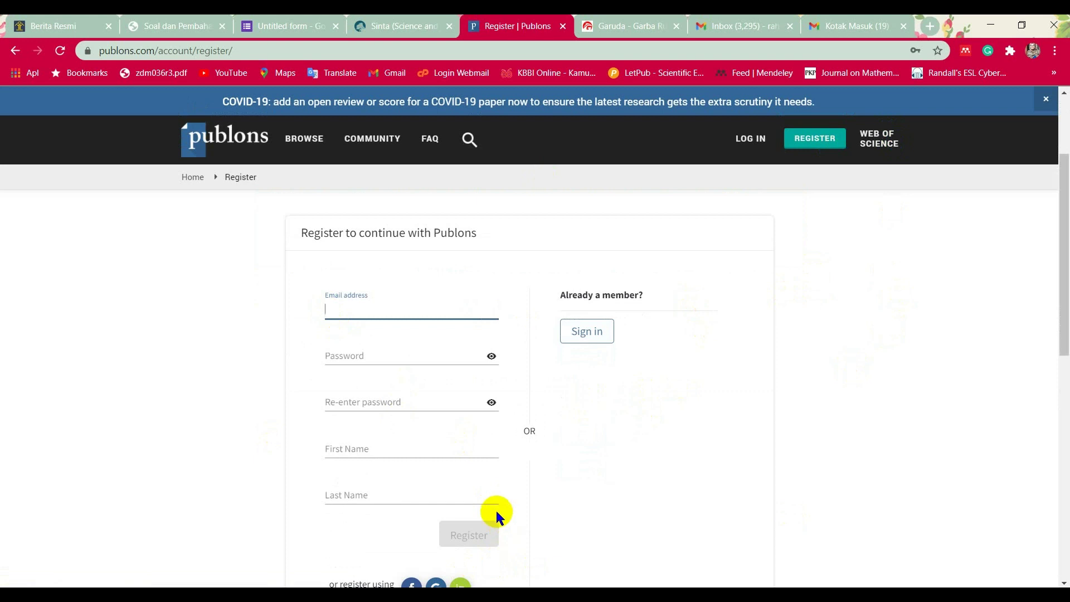
# Enter the account password and move to the password confirmation field.
pyautogui.click(392, 353)
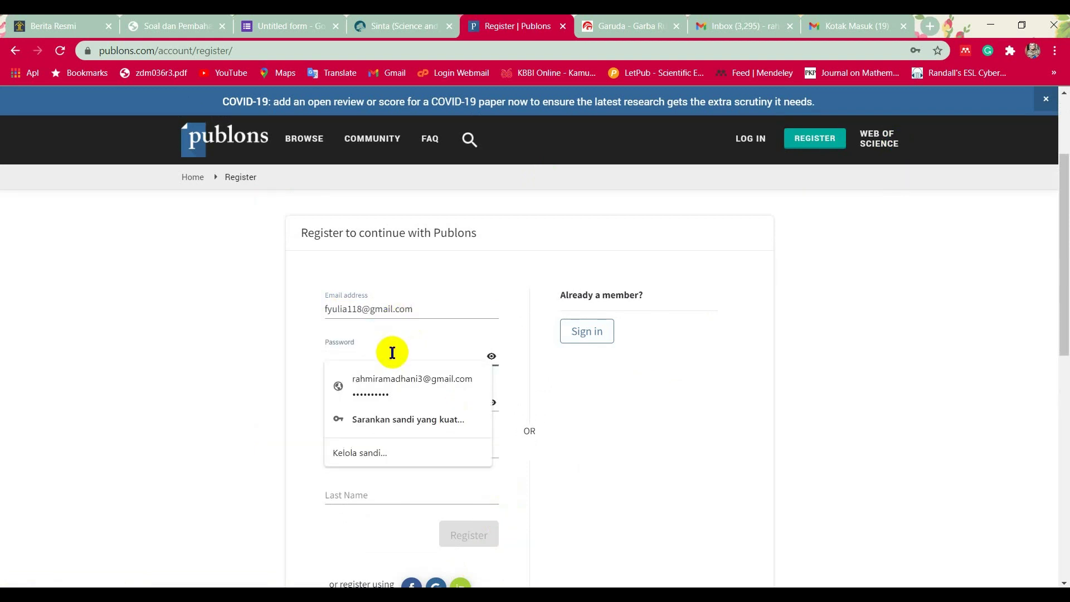
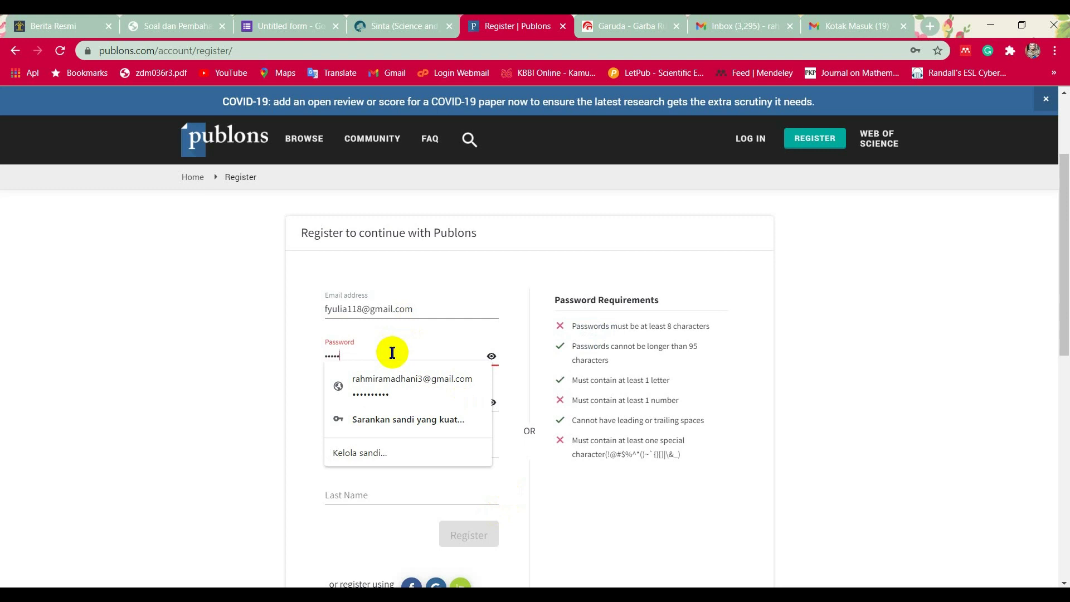
pyautogui.click(831, 436)
pyautogui.click(377, 404)
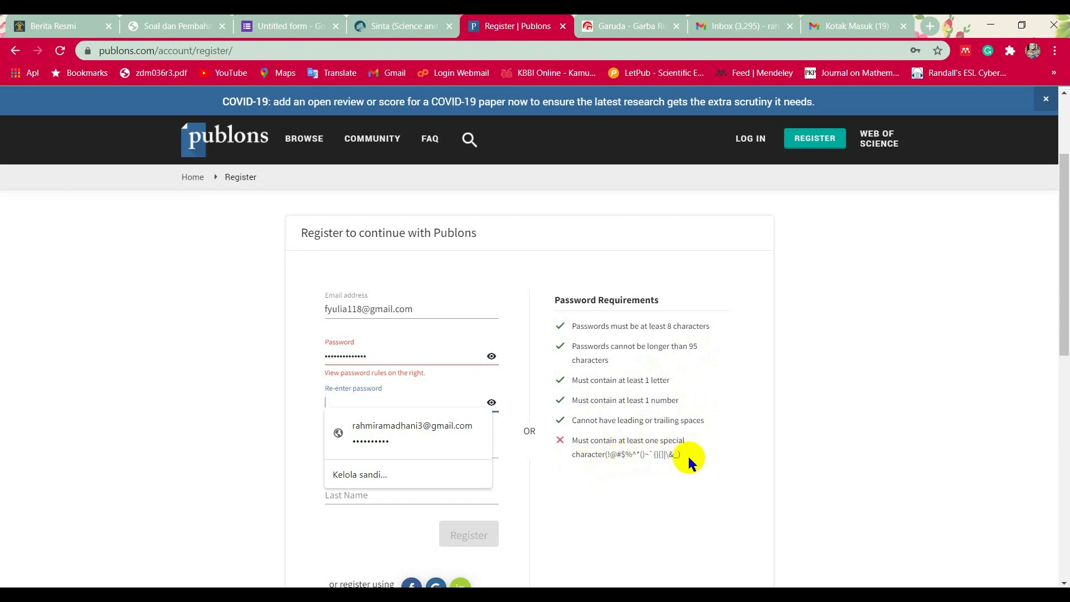
# Replace the password with a new one and confirm it in Re-enter password.
pyautogui.moveTo(367, 355); pyautogui.dragTo(295, 351)
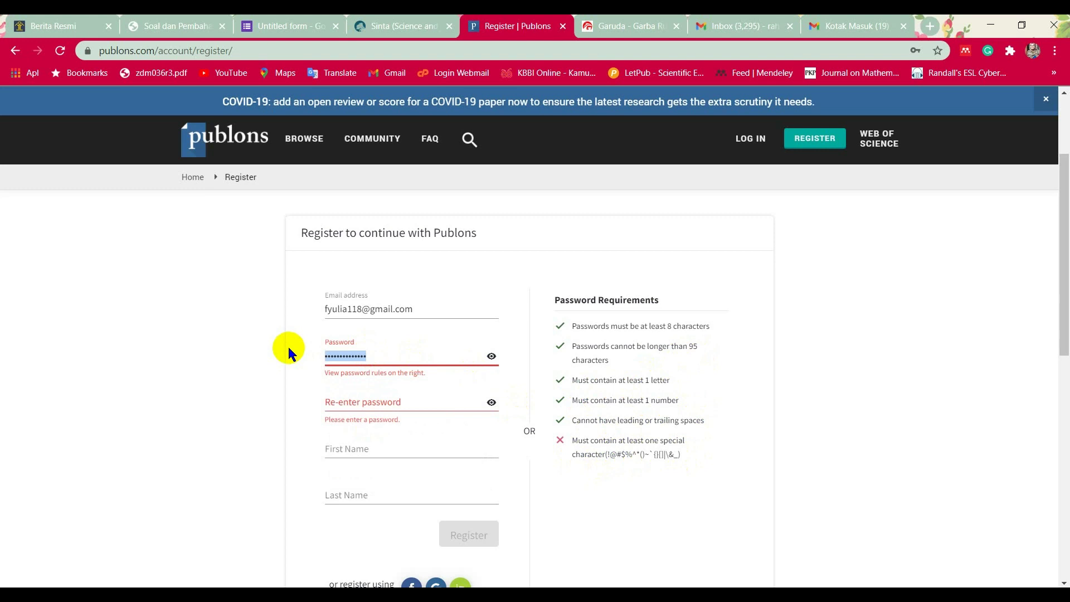
pyautogui.write('••••••••••••')
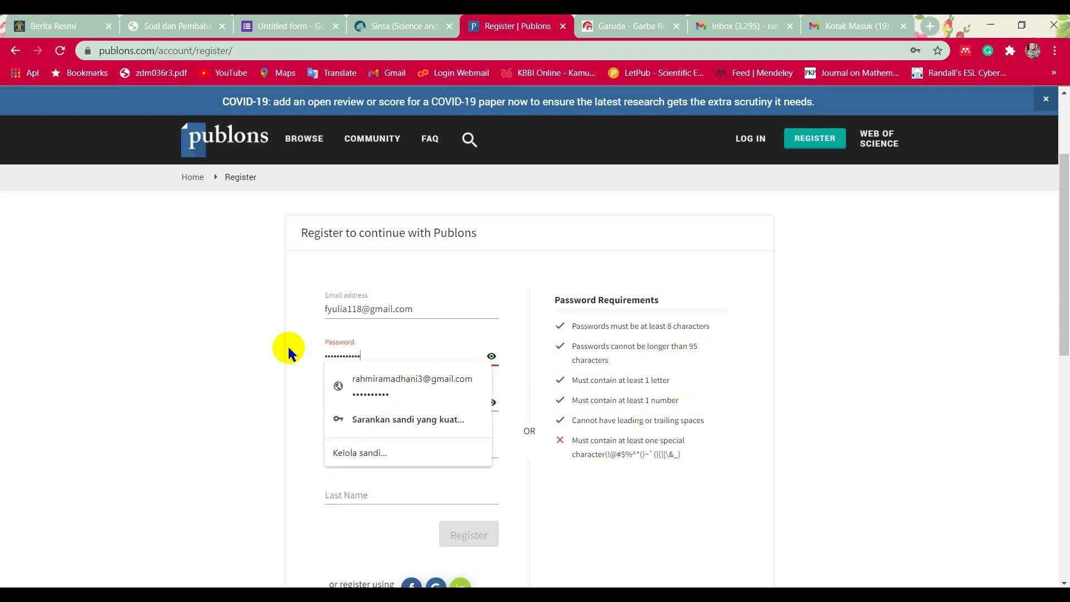
pyautogui.write('•')
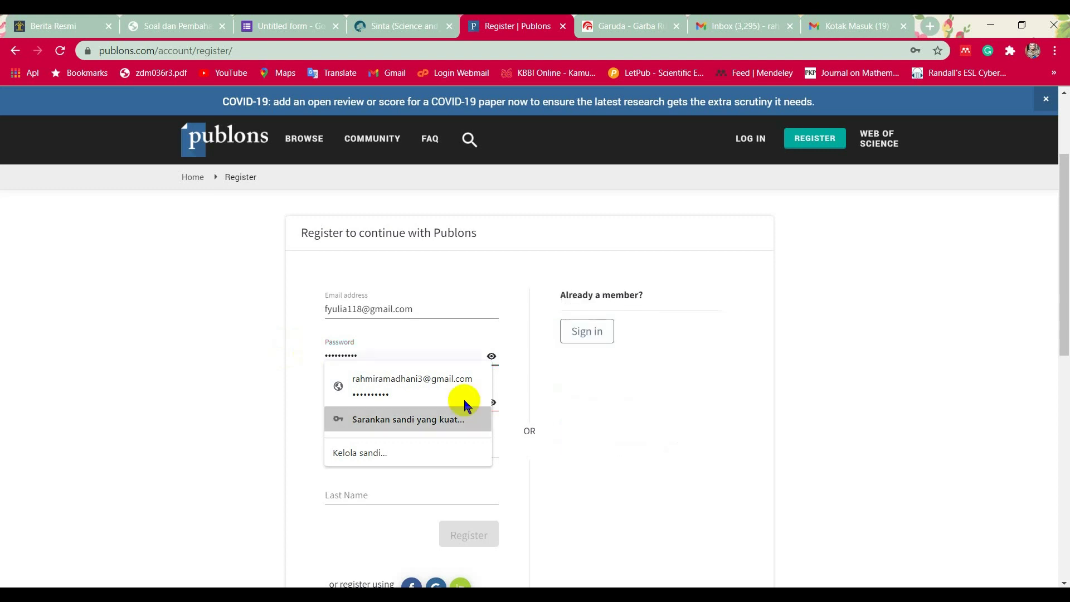
pyautogui.click(638, 431)
pyautogui.click(401, 399)
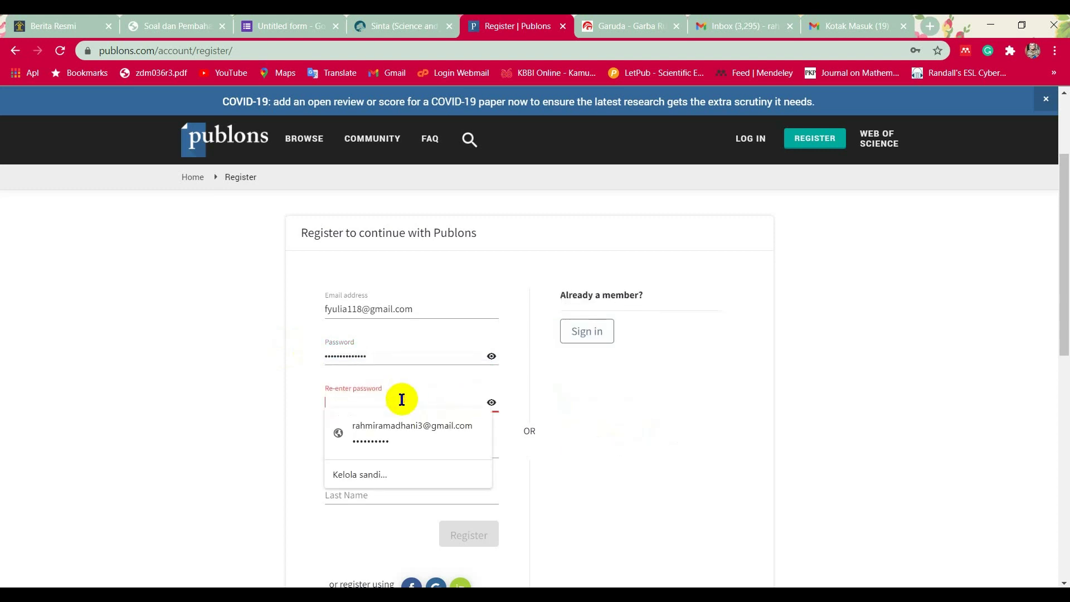
pyautogui.write('••••••••')
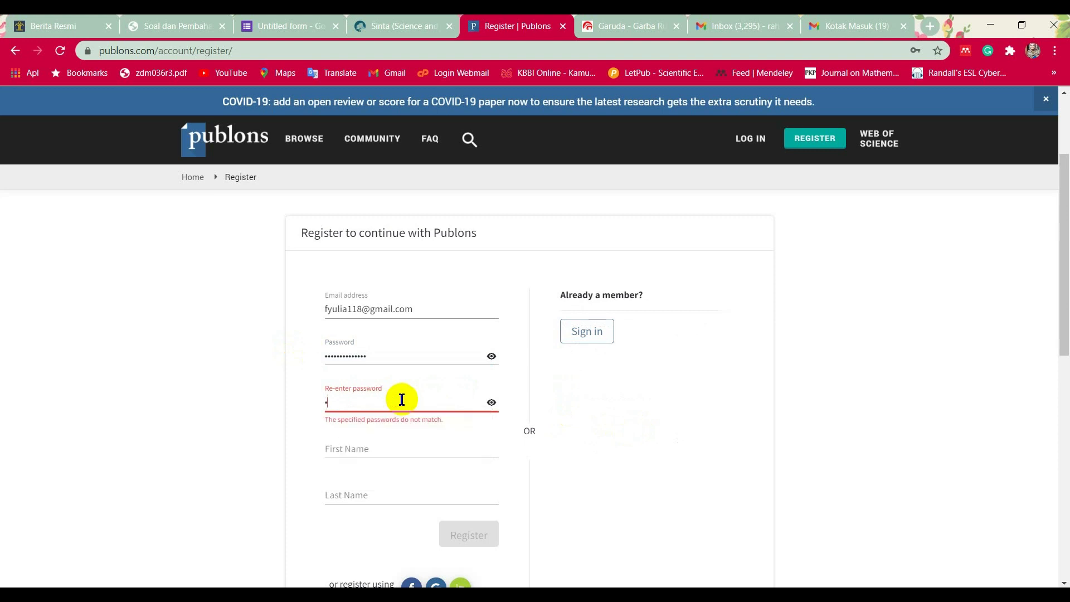
pyautogui.write('•••••••')
# Fill in the user's first name and last name on the registration form.
pyautogui.click(359, 439)
pyautogui.scroll(-1, 357, 441)
pyautogui.click(357, 424)
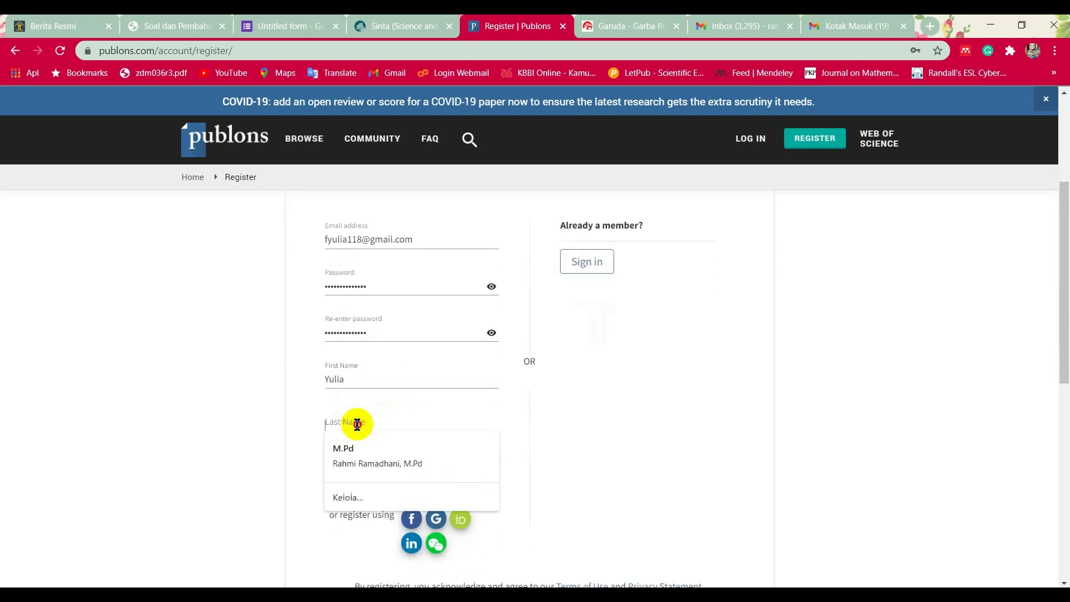
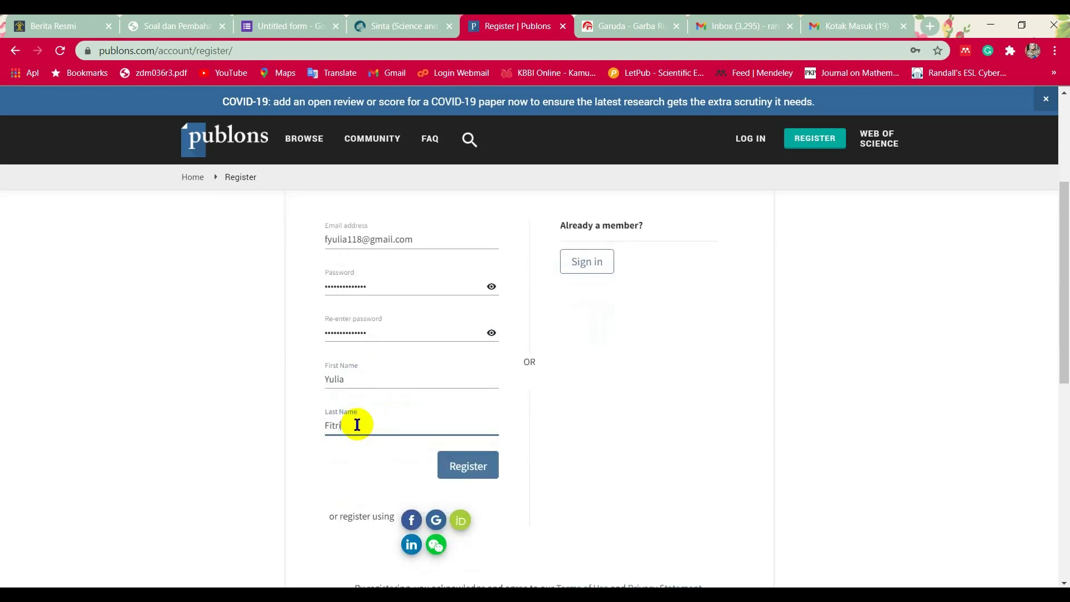
pyautogui.scroll(-1, 615, 460)
# Submit the registration, save the password in Chrome, and acknowledge the confirmation.
pyautogui.click(474, 402)
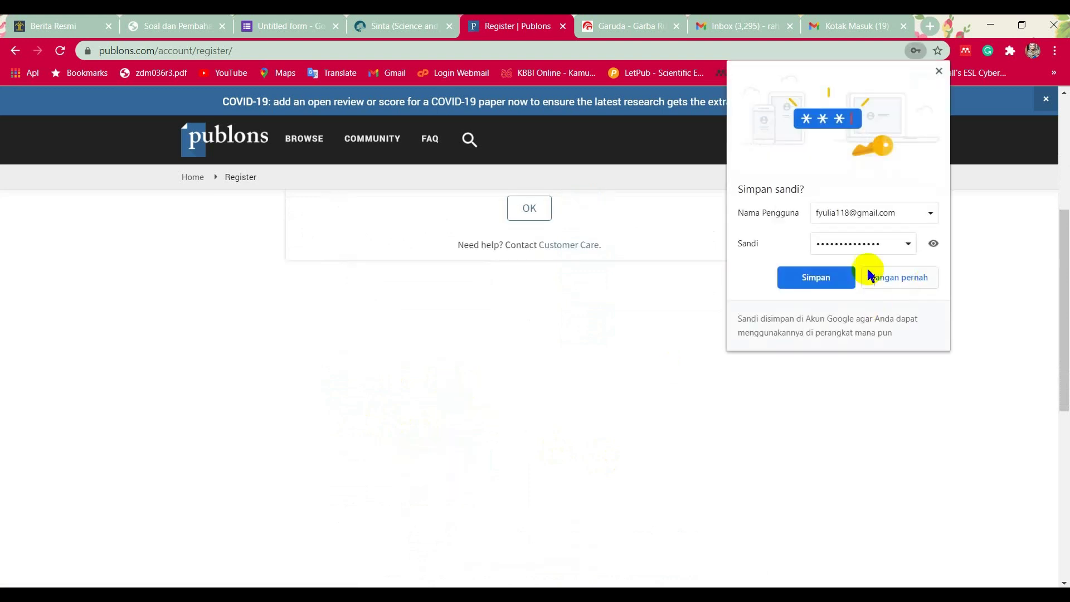
pyautogui.click(806, 276)
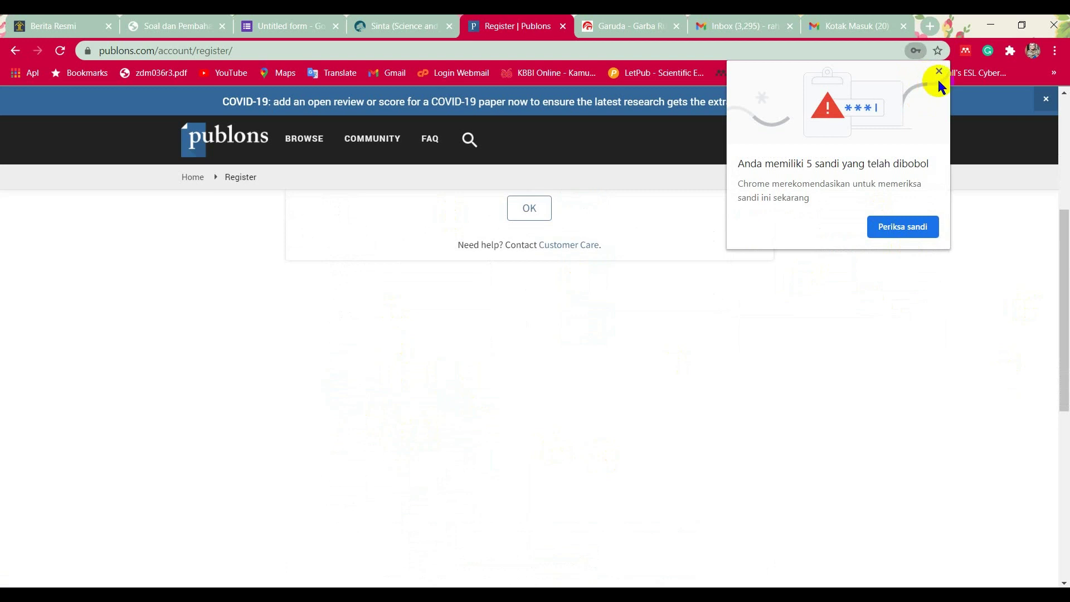
pyautogui.click(939, 72)
pyautogui.click(527, 209)
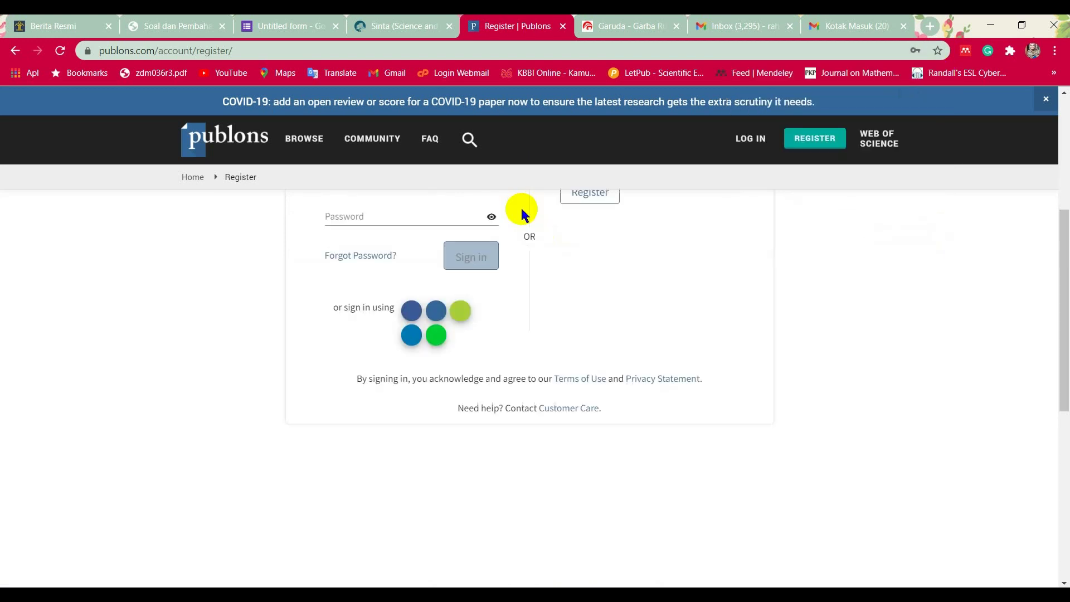
# Sign in to the new Publons account, then switch to the Gmail inbox.
pyautogui.scroll(1, 512, 306)
pyautogui.click(473, 328)
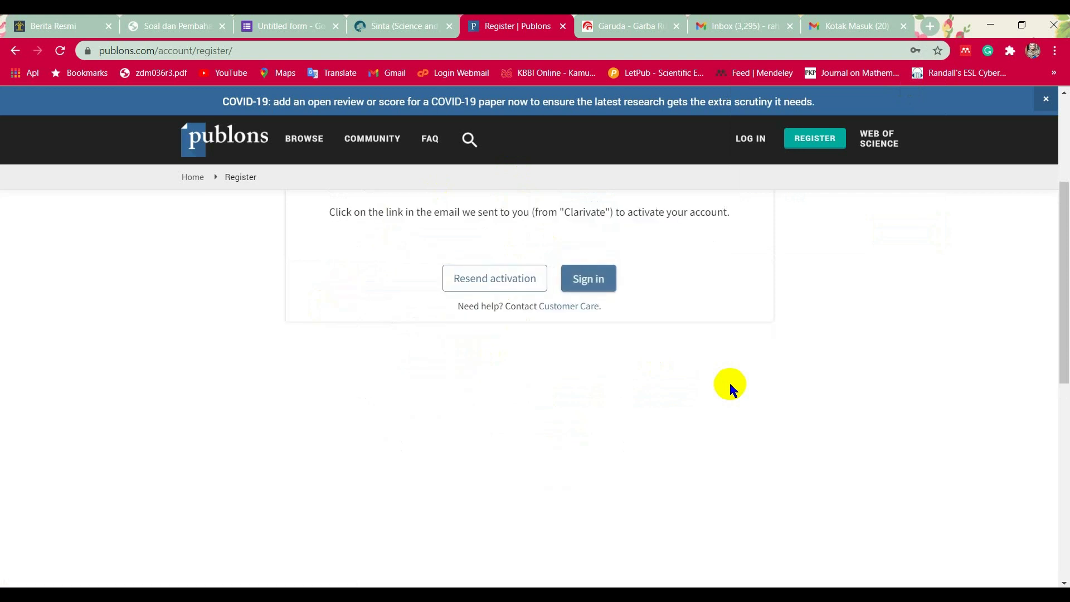
pyautogui.scroll(1, 619, 372)
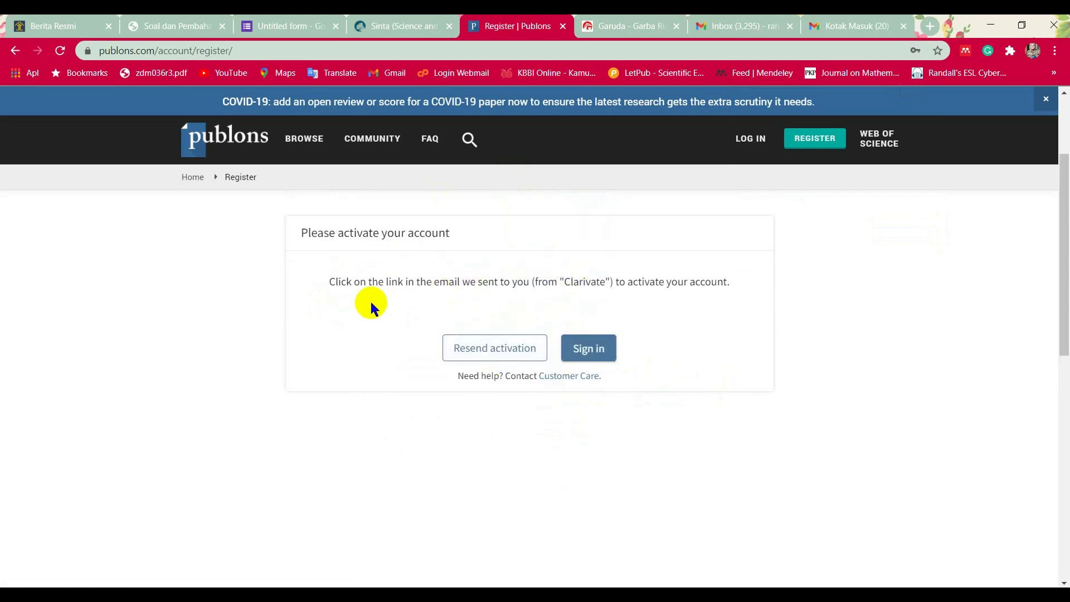
pyautogui.click(841, 27)
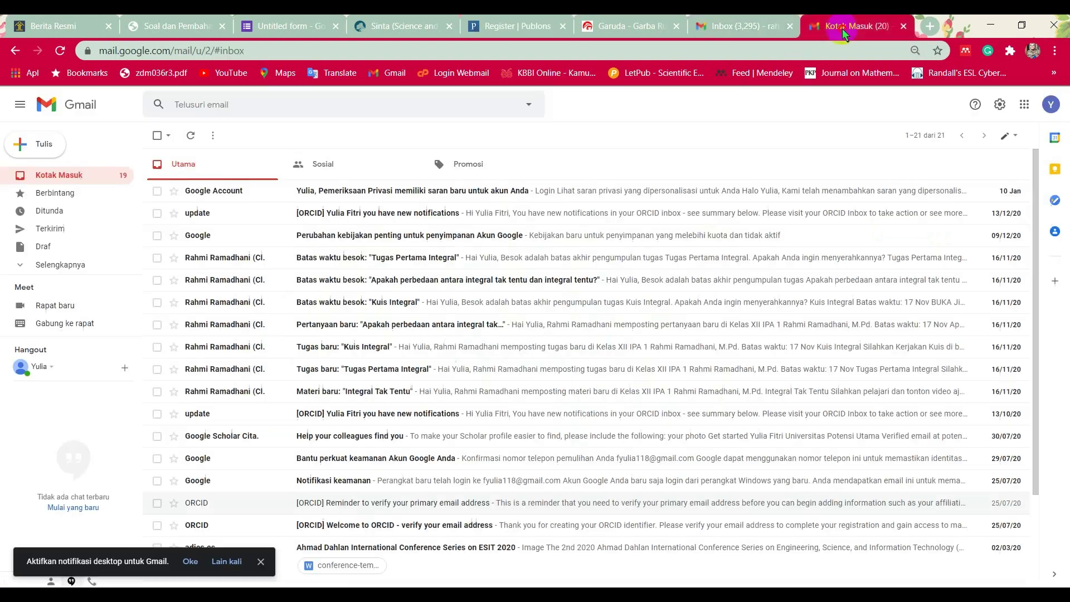
# Open the Team Publons email and follow its 'Click here to activate' link.
pyautogui.click(388, 202)
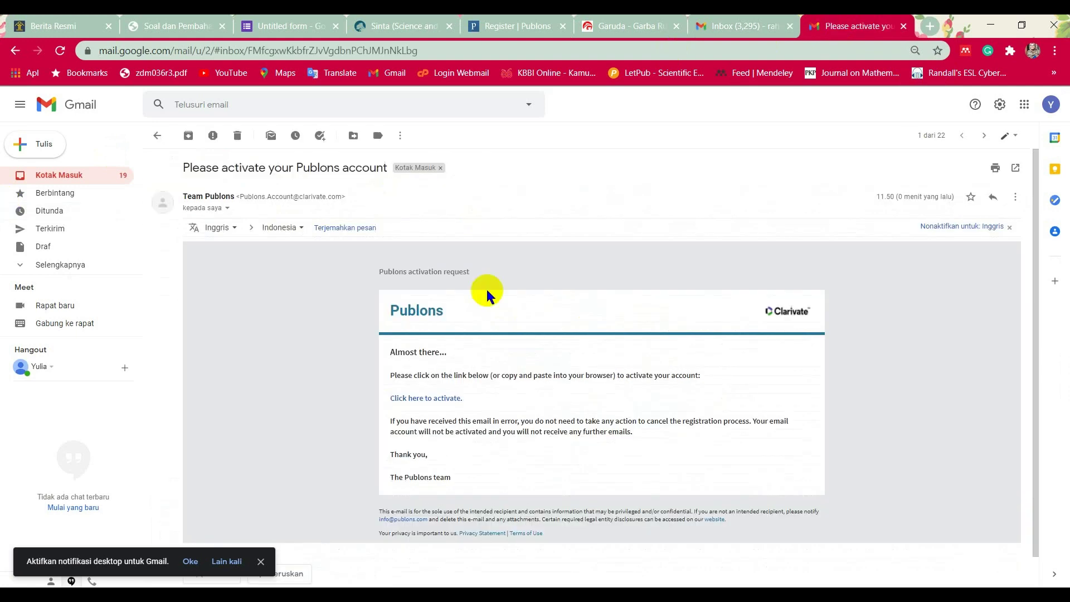
pyautogui.scroll(-1, 412, 388)
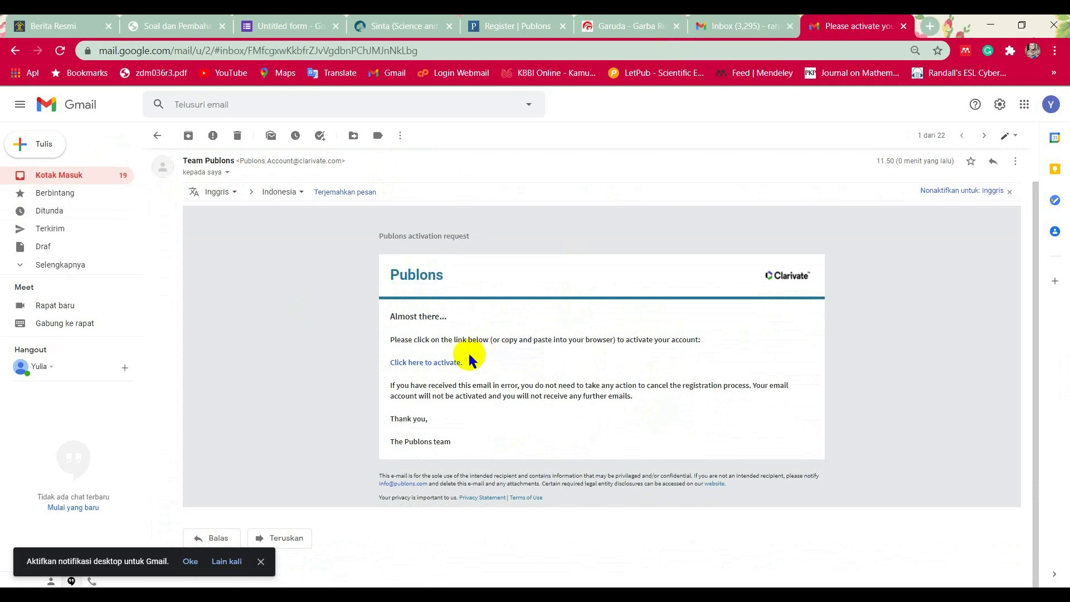
pyautogui.click(457, 366)
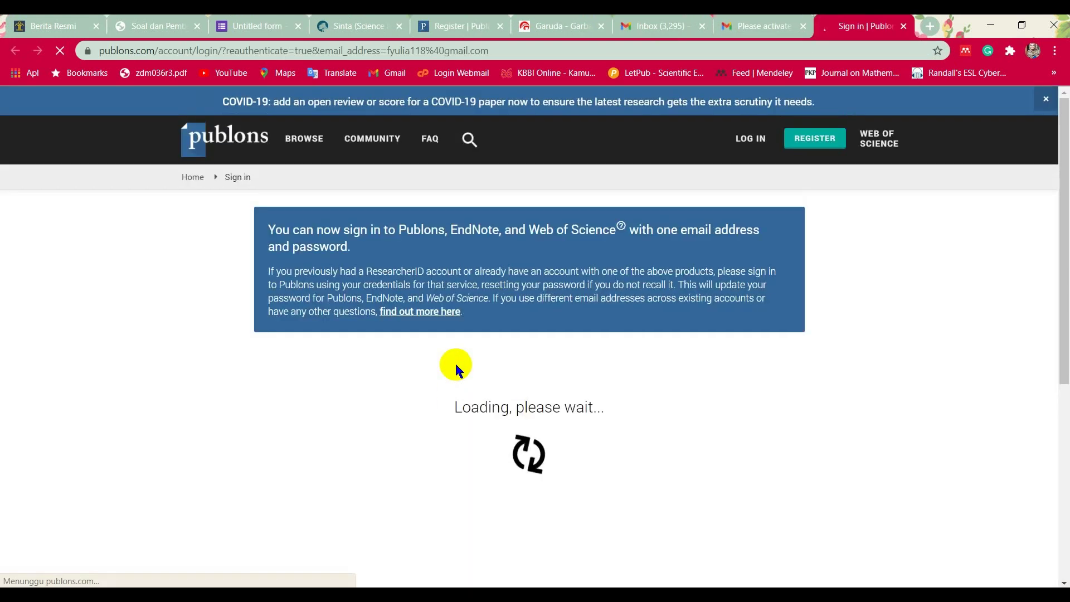
# Sign in with the autofilled credentials on the Publons sign-in page.
pyautogui.scroll(-1, 768, 425)
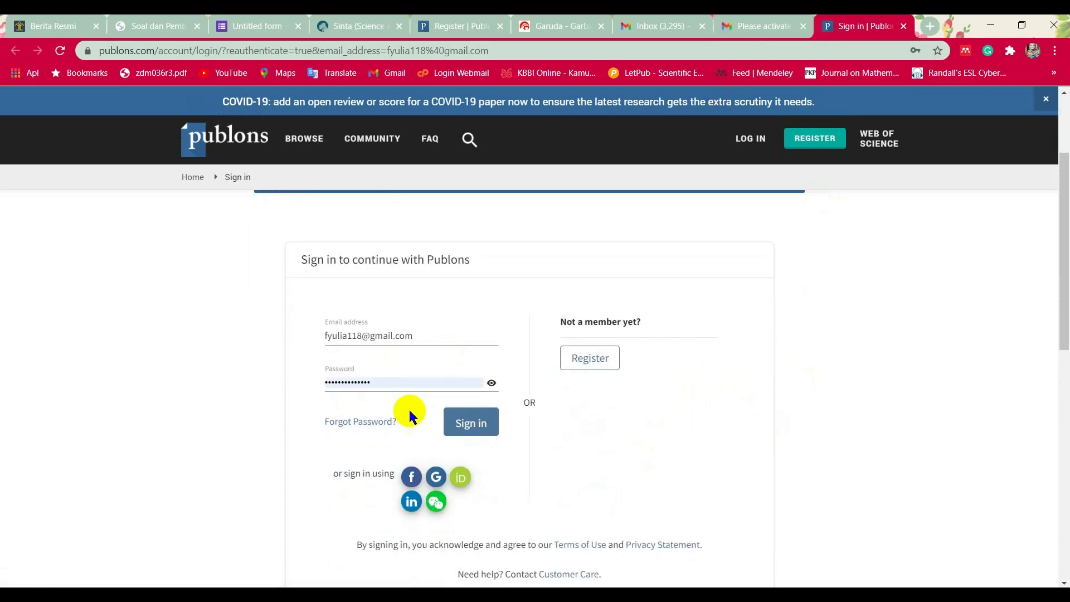
pyautogui.click(462, 423)
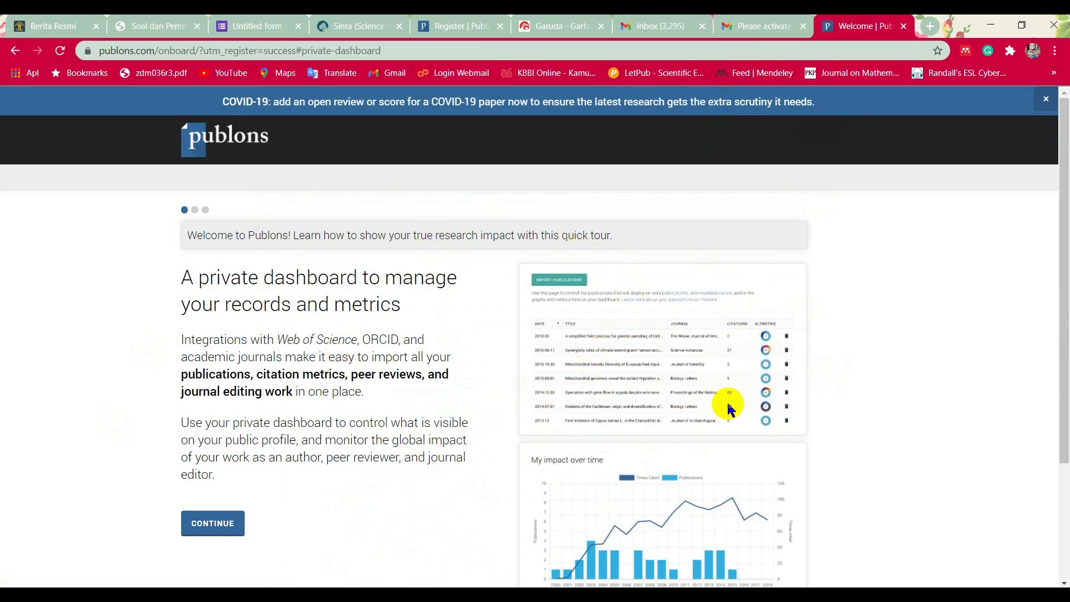
# Finish the welcome tour with Continue, Continue, Get Started, then open Public profile.
pyautogui.click(217, 523)
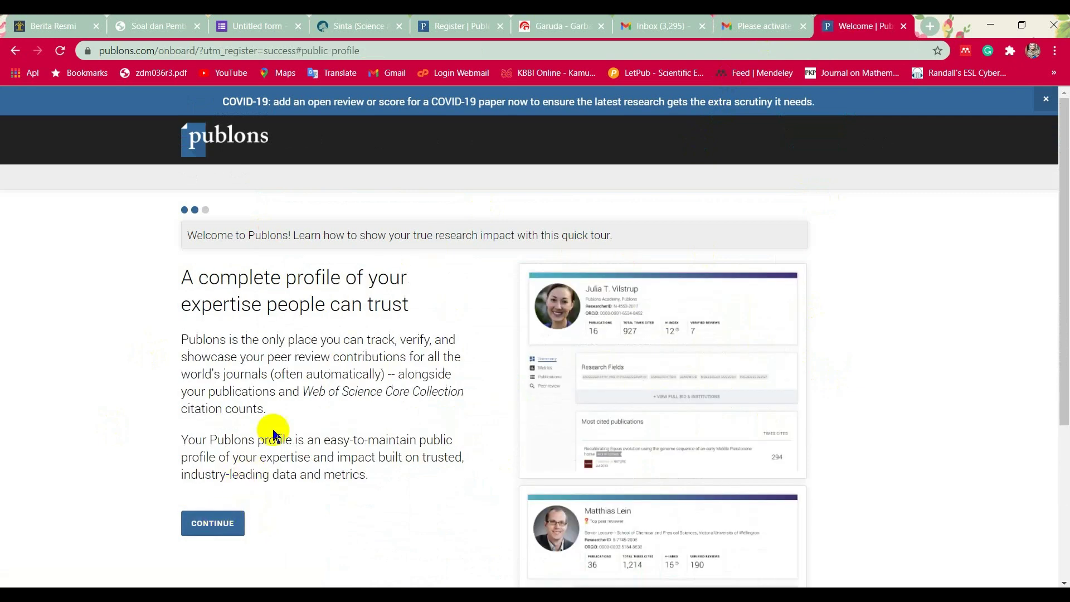
pyautogui.scroll(-3, 273, 423)
pyautogui.click(207, 387)
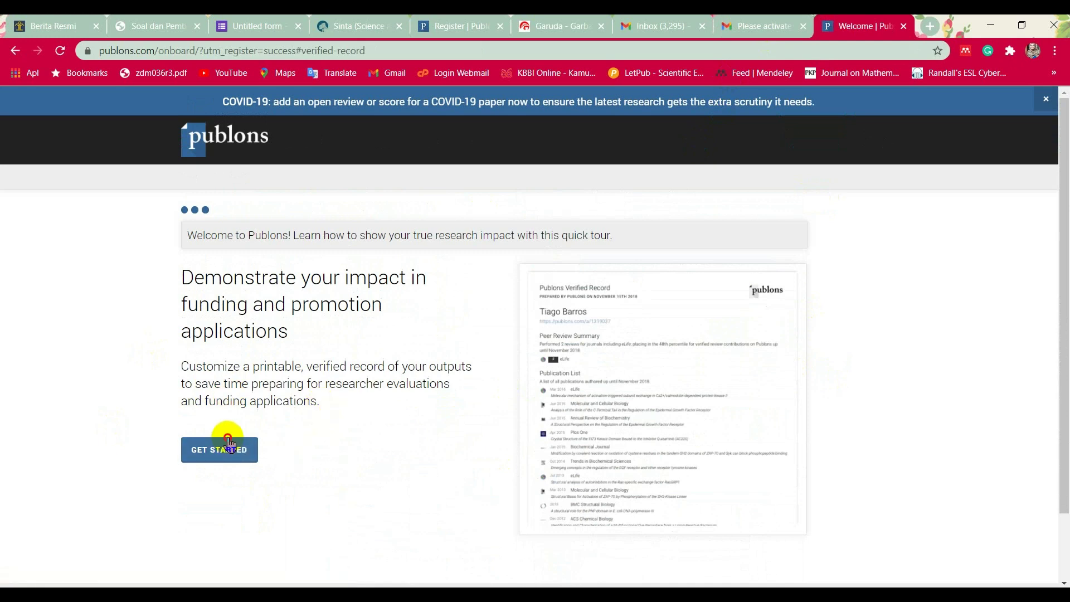
pyautogui.click(234, 443)
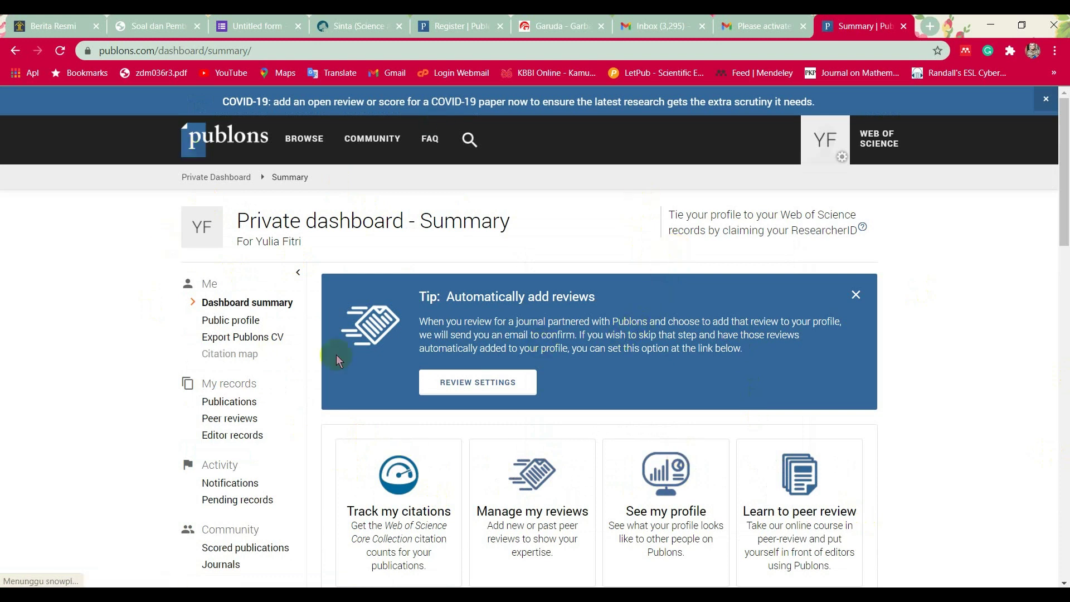
pyautogui.click(257, 327)
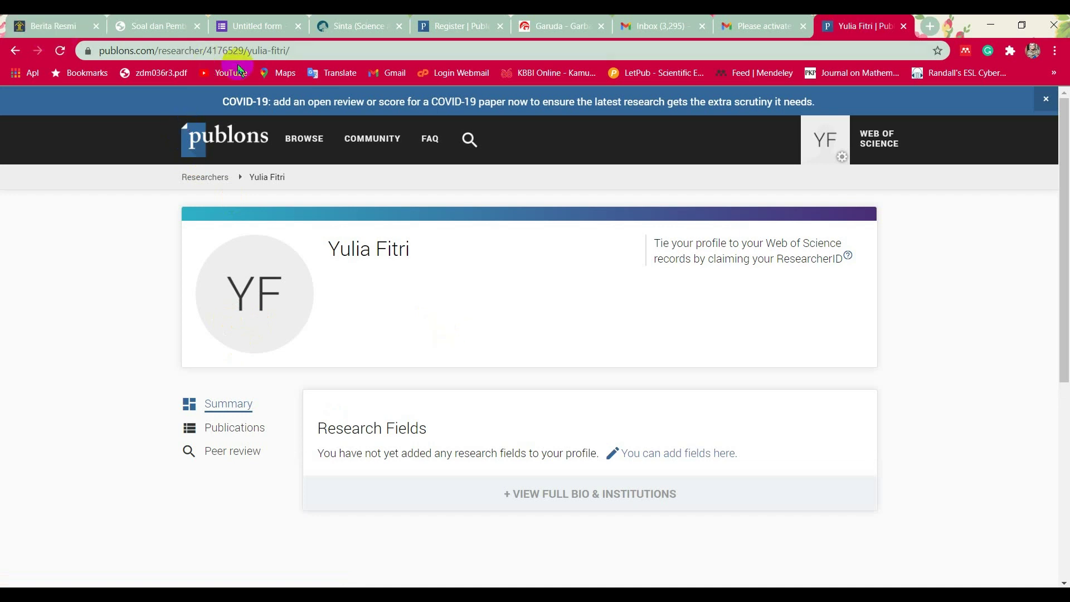
# Select the numeric researcher ID in the Publons profile's web address.
pyautogui.moveTo(206, 51); pyautogui.dragTo(244, 55)
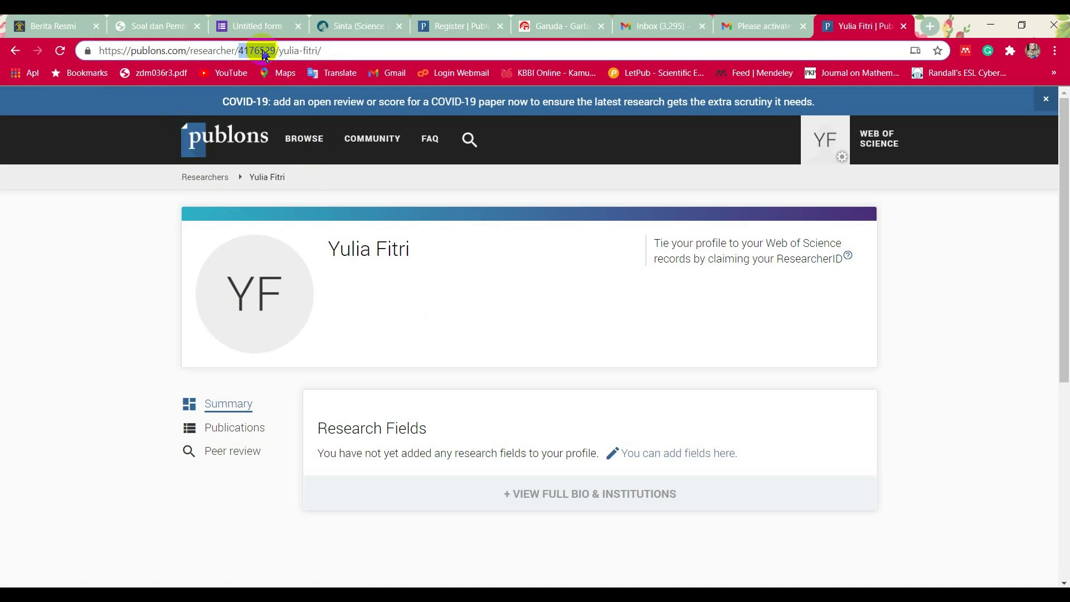
# Locate Sinta's Researcher ID, Garuda ID and Publon ID fields, then select the Publons profile number.
pyautogui.click(343, 16)
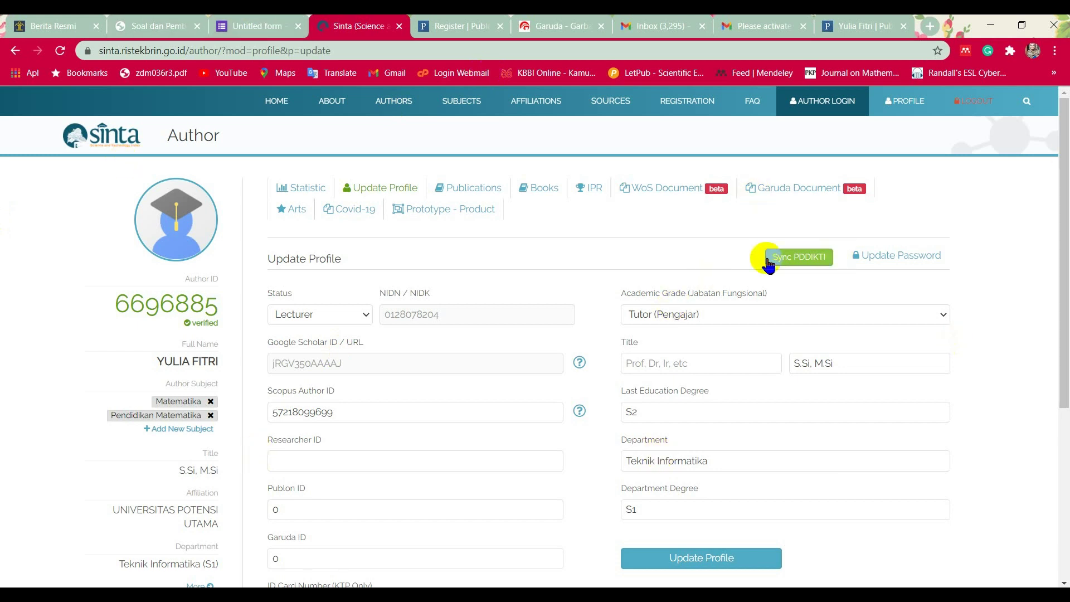
pyautogui.scroll(-3, 663, 264)
pyautogui.click(292, 323)
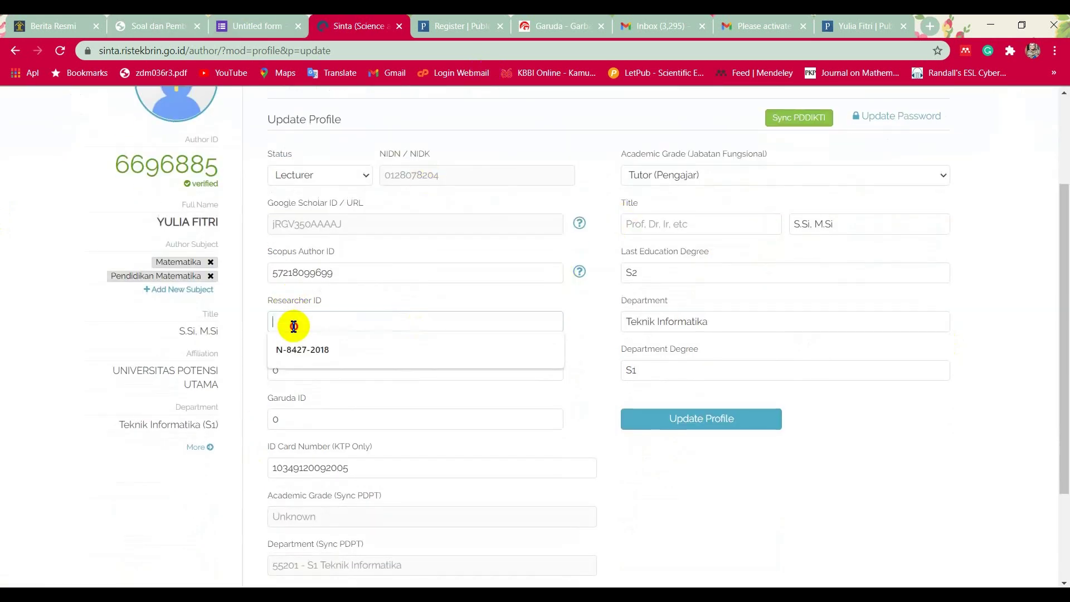
pyautogui.scroll(-1, 291, 324)
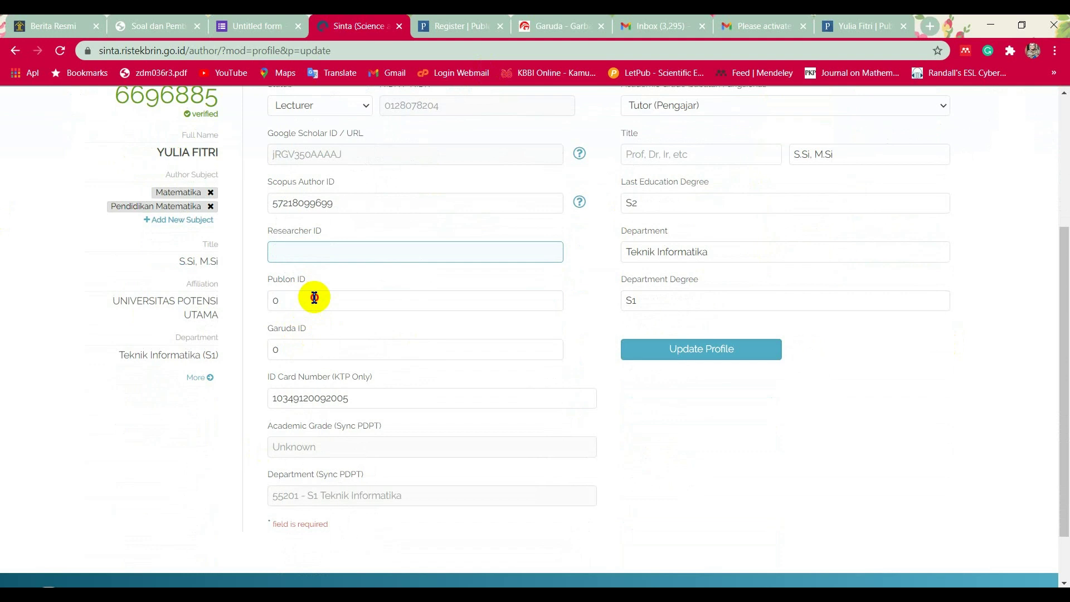
pyautogui.click(315, 298)
pyautogui.click(310, 349)
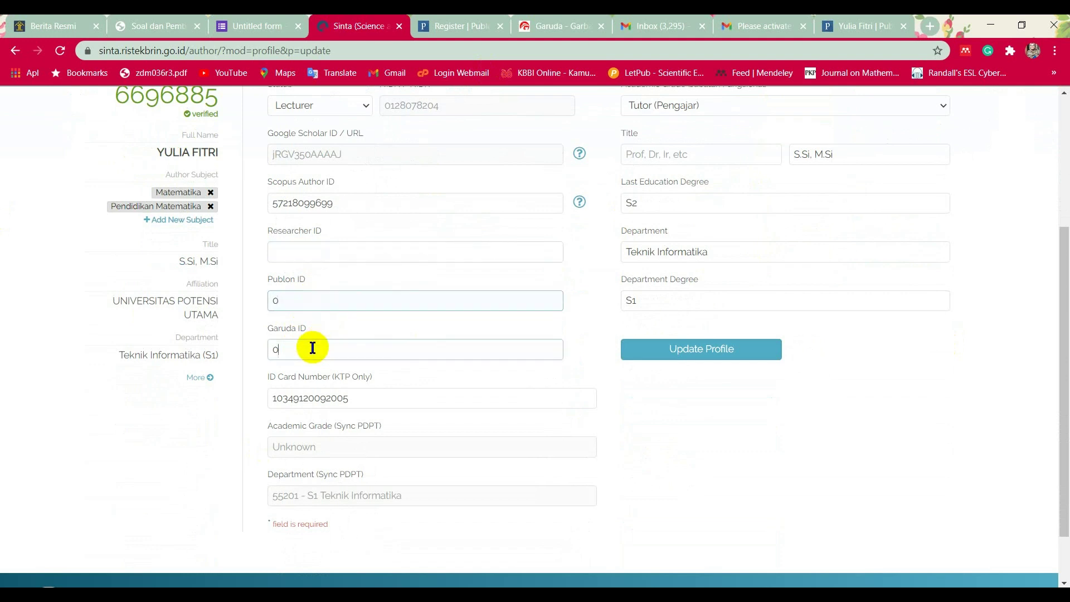
pyautogui.click(297, 301)
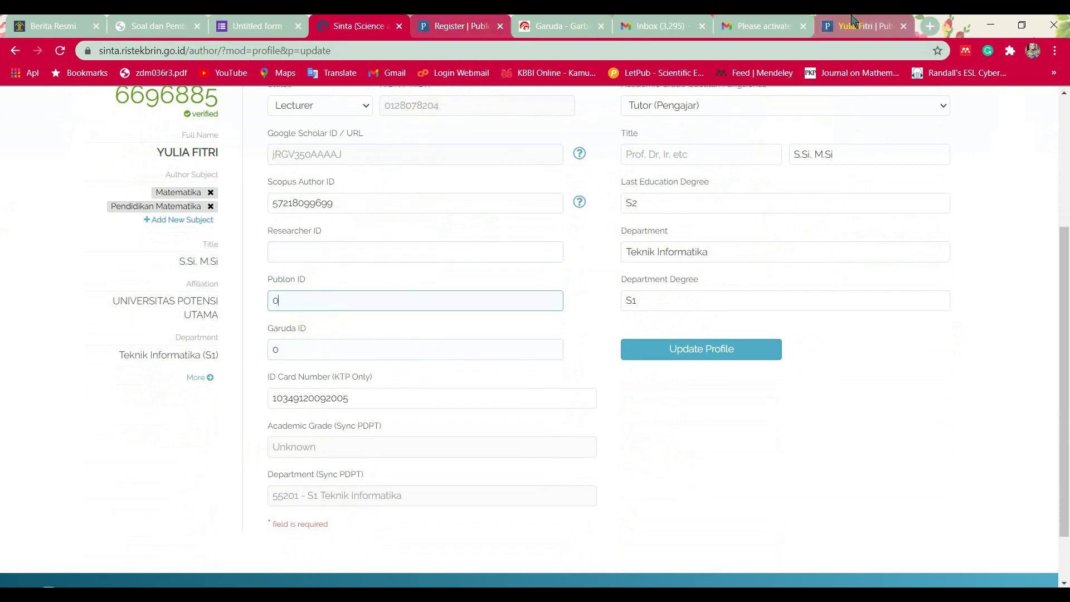
pyautogui.click(853, 22)
pyautogui.doubleClick(256, 51)
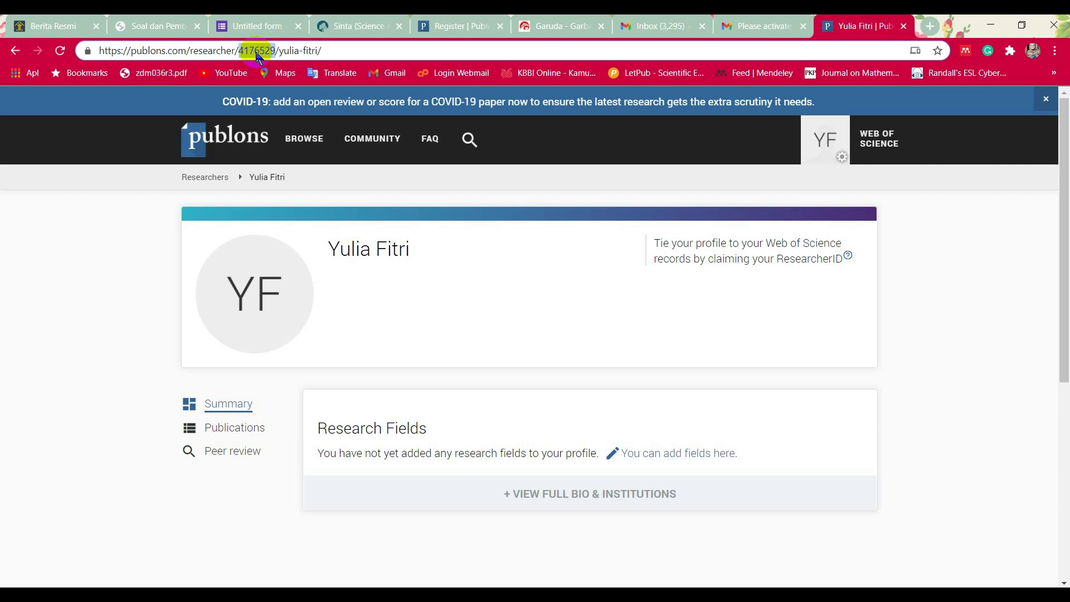
# Open FAQ > For Researchers and browse the help articles by topic.
pyautogui.click(428, 147)
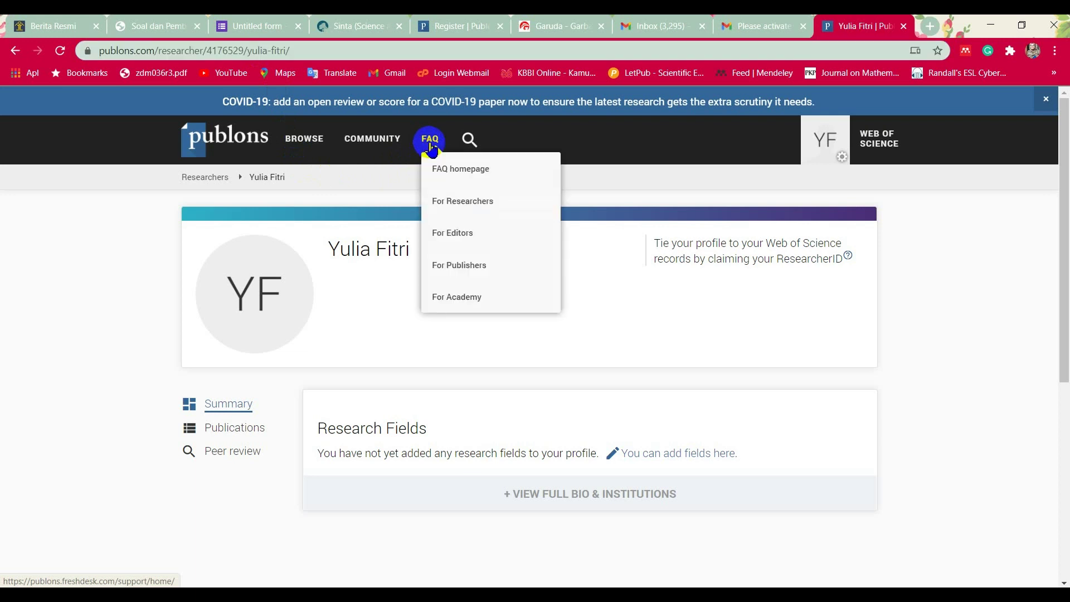
pyautogui.click(482, 201)
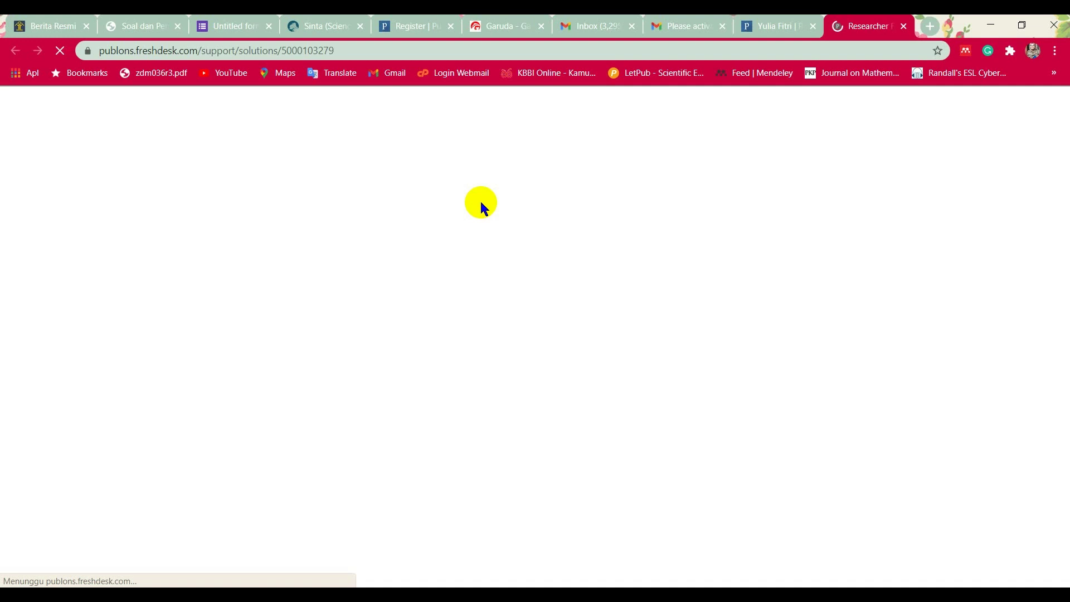
pyautogui.scroll(-2, 422, 289)
pyautogui.scroll(-4, 424, 296)
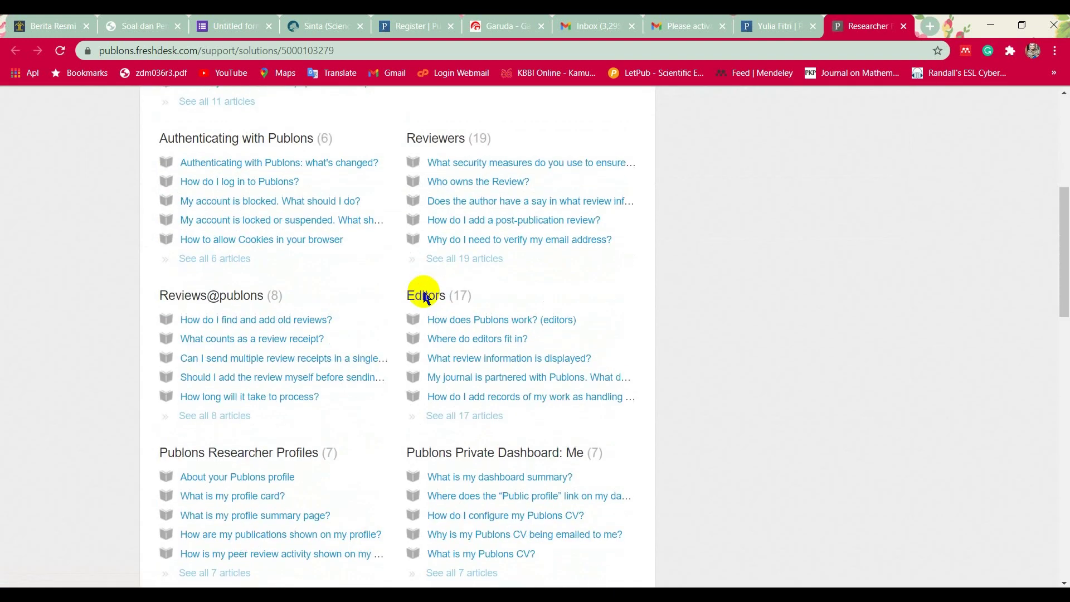
pyautogui.scroll(-1, 424, 297)
pyautogui.scroll(-2, 424, 297)
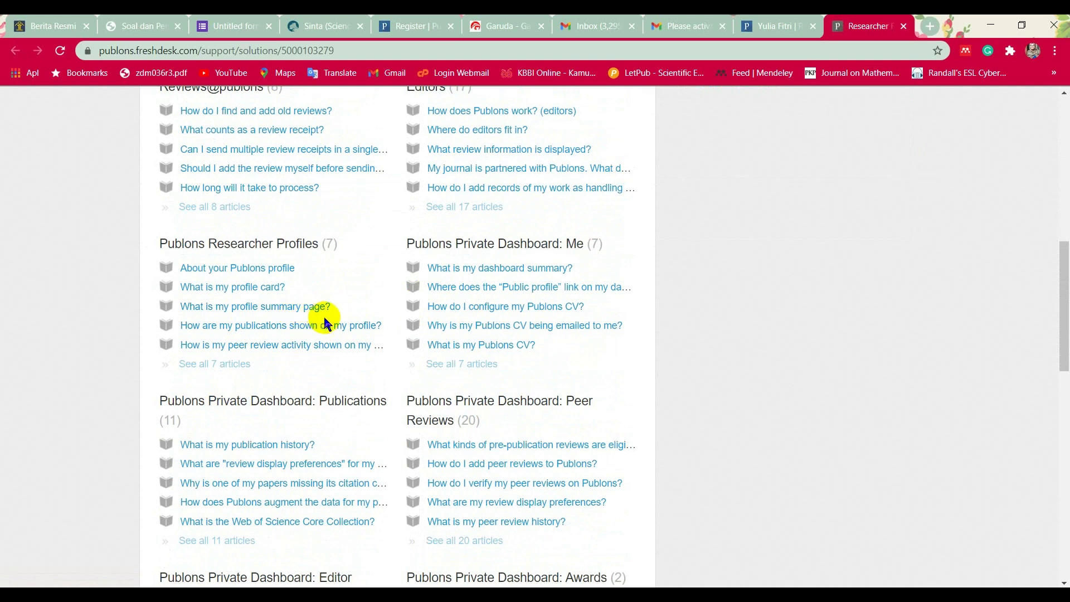
pyautogui.scroll(-2, 323, 315)
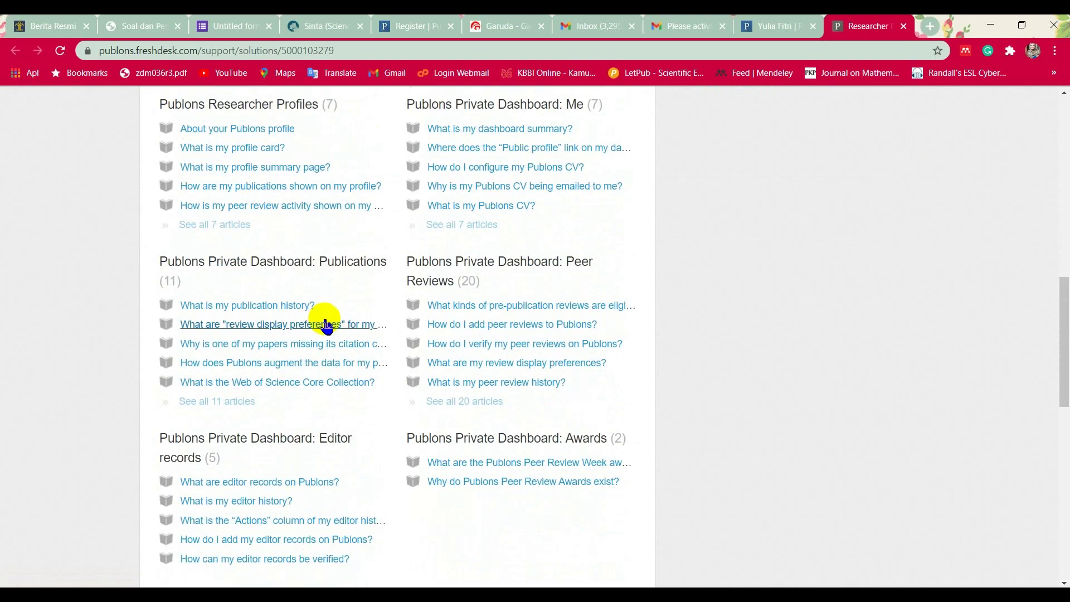
pyautogui.scroll(3, 326, 326)
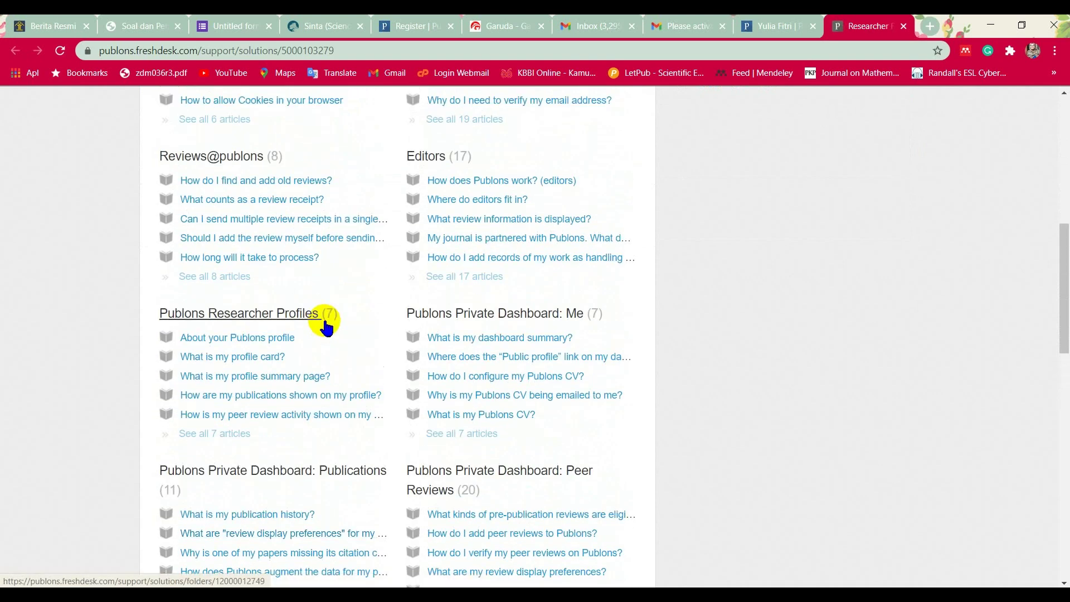
pyautogui.scroll(2, 326, 326)
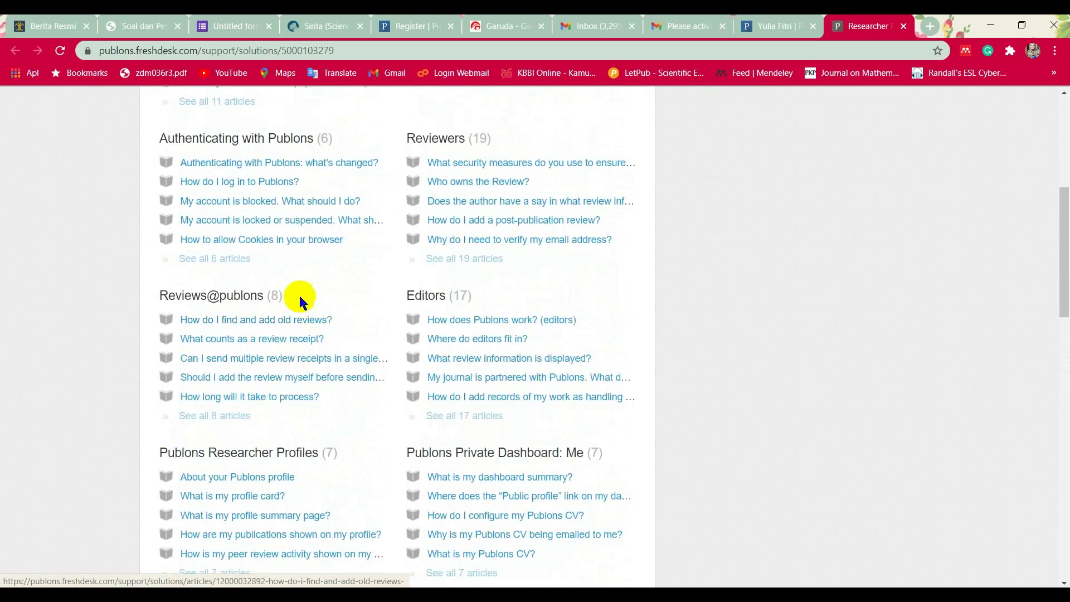
pyautogui.scroll(1, 312, 251)
pyautogui.scroll(1, 310, 245)
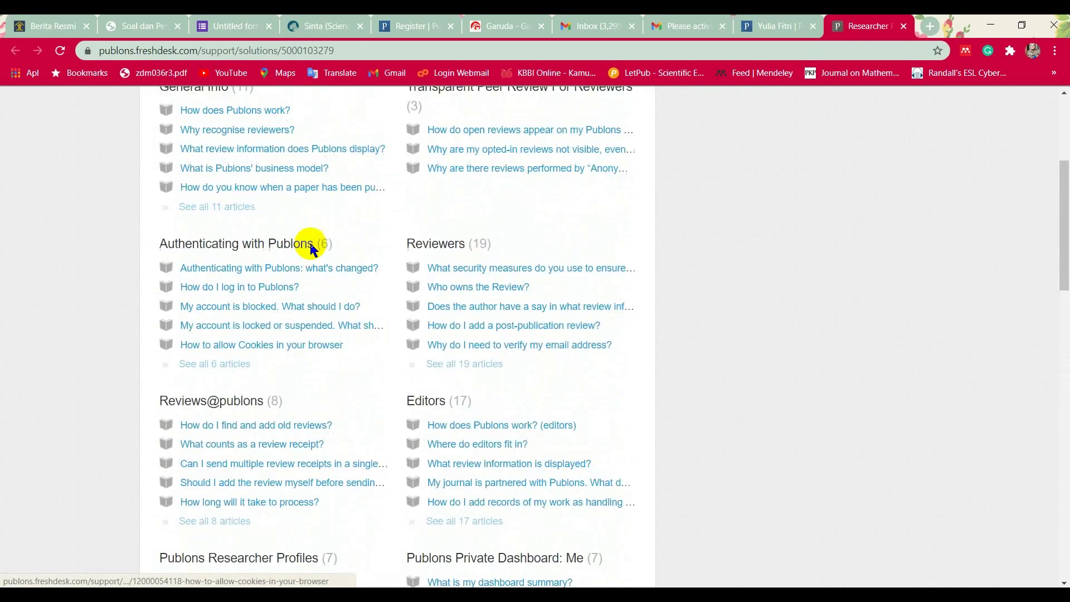
pyautogui.scroll(-4, 310, 245)
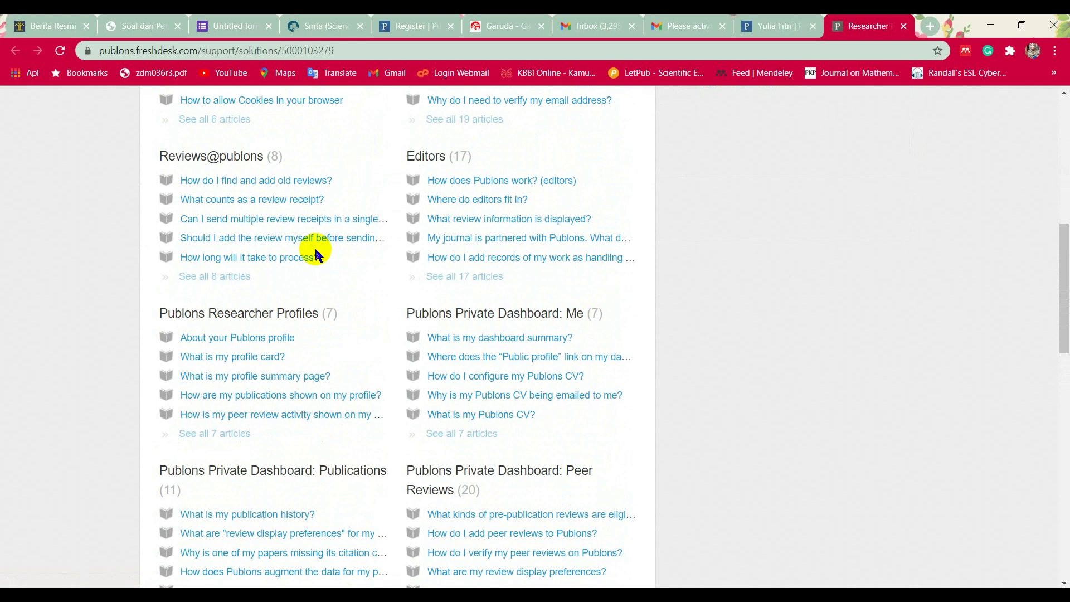
pyautogui.scroll(-3, 314, 253)
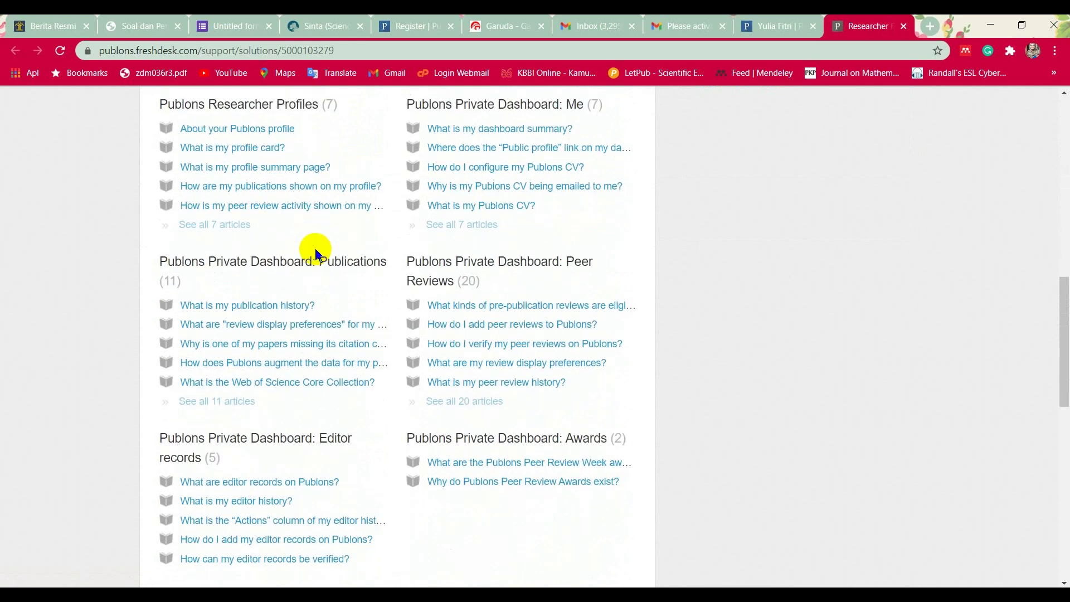
pyautogui.scroll(-3, 315, 253)
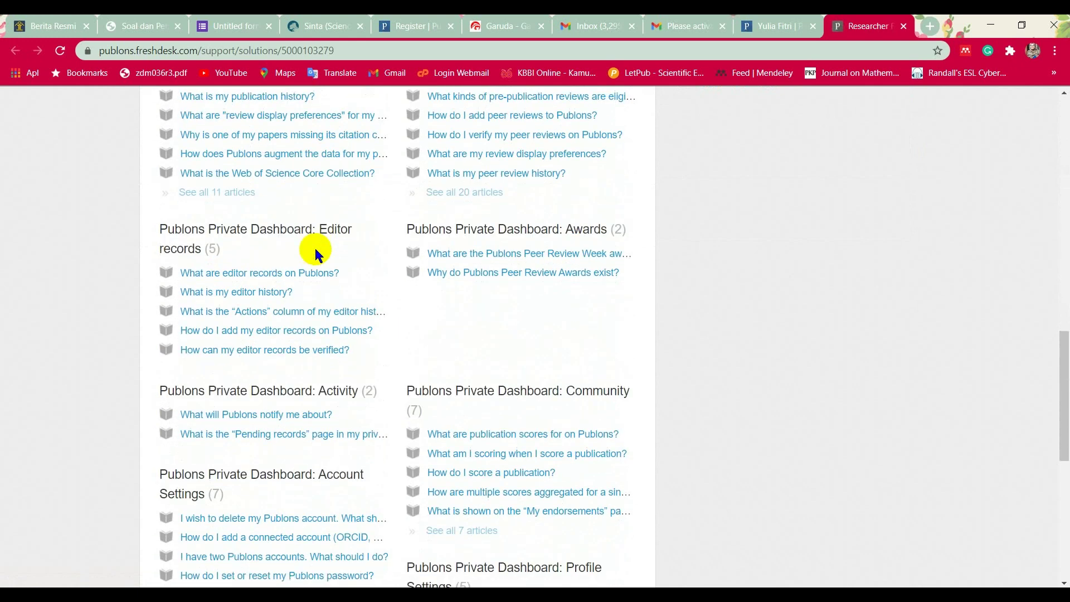
pyautogui.scroll(-4, 316, 253)
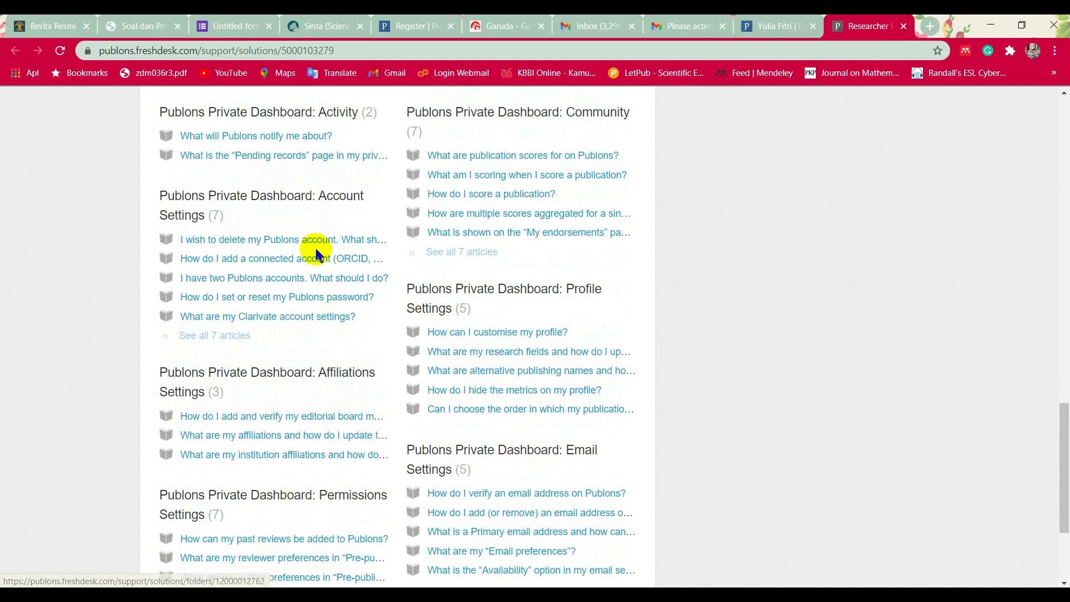
pyautogui.scroll(-2, 316, 254)
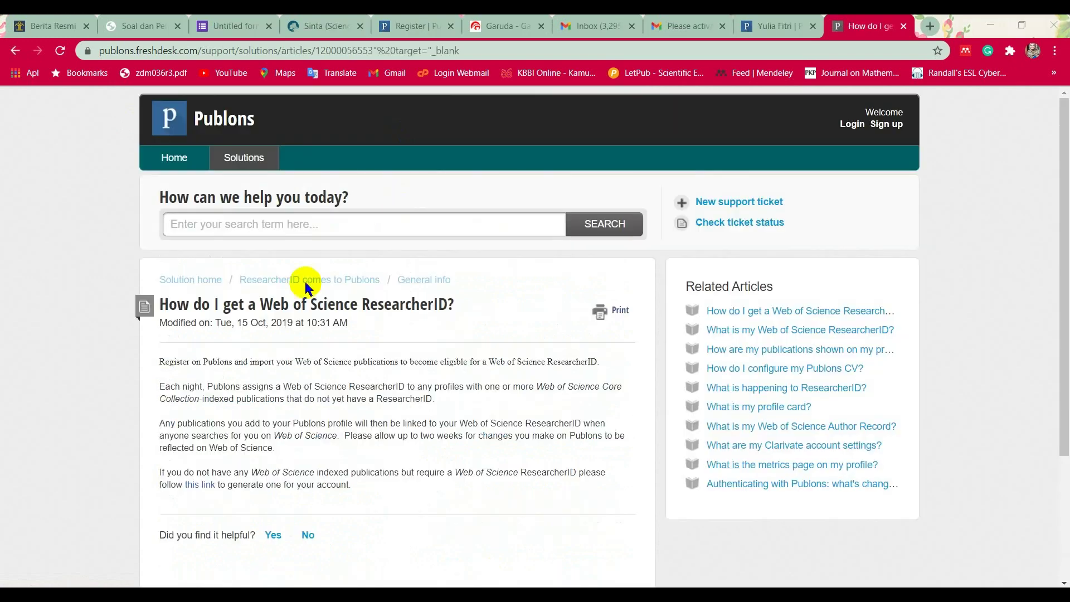
# Read the 'How do I get a Web of Science ResearcherID?' article and follow its generate link.
pyautogui.moveTo(471, 51); pyautogui.dragTo(89, 51)
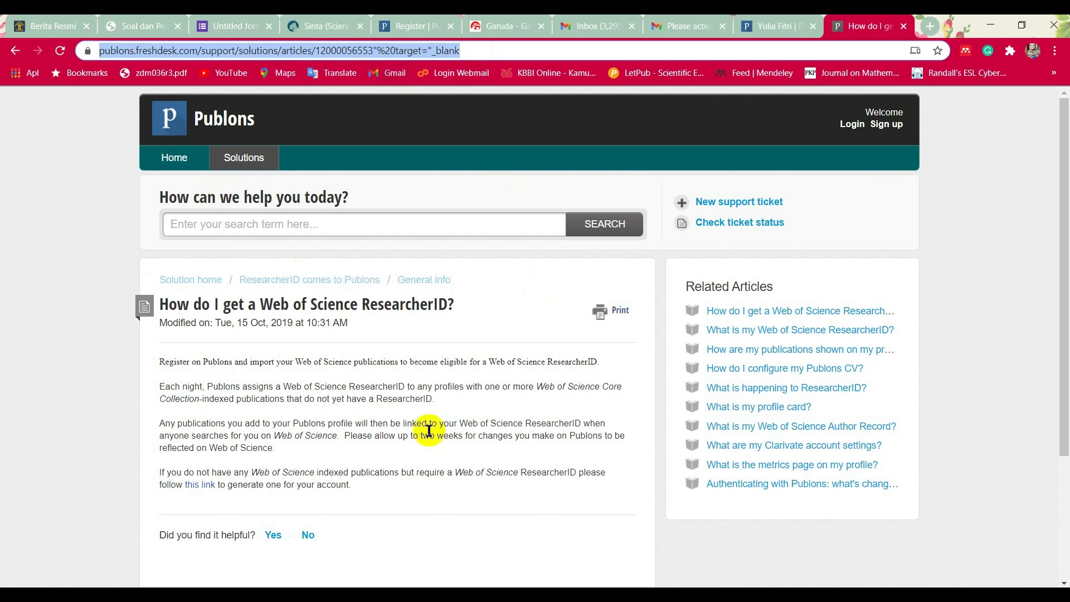
pyautogui.scroll(-3, 423, 215)
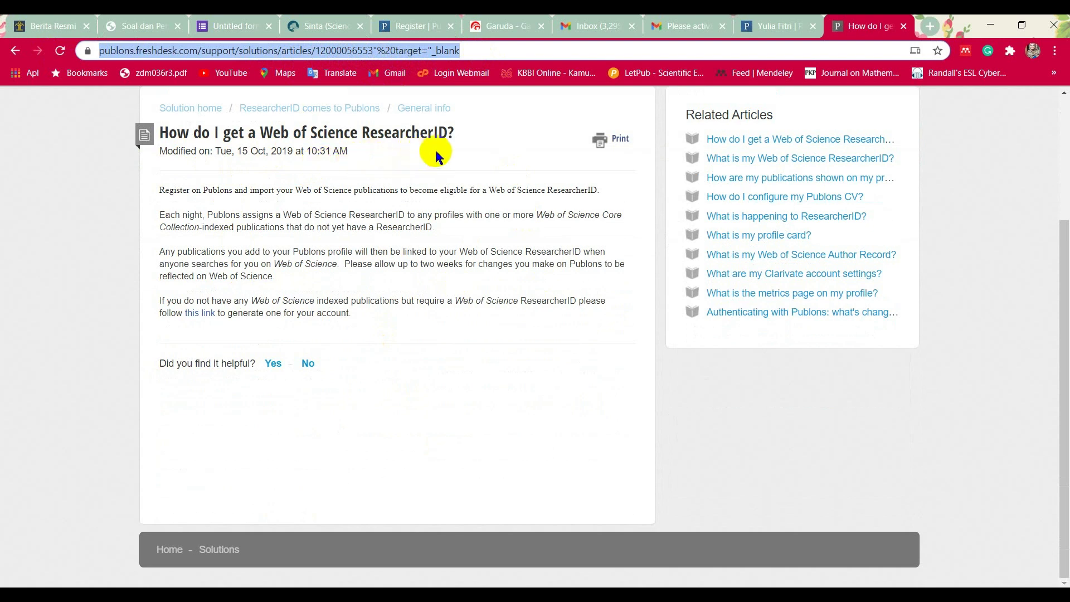
pyautogui.click(207, 334)
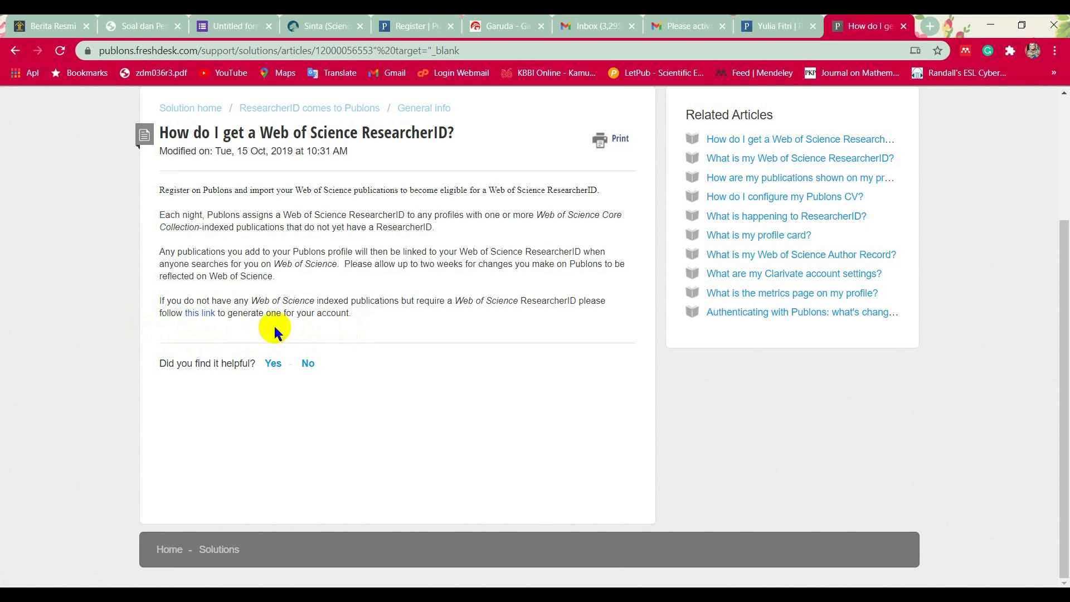
pyautogui.click(201, 312)
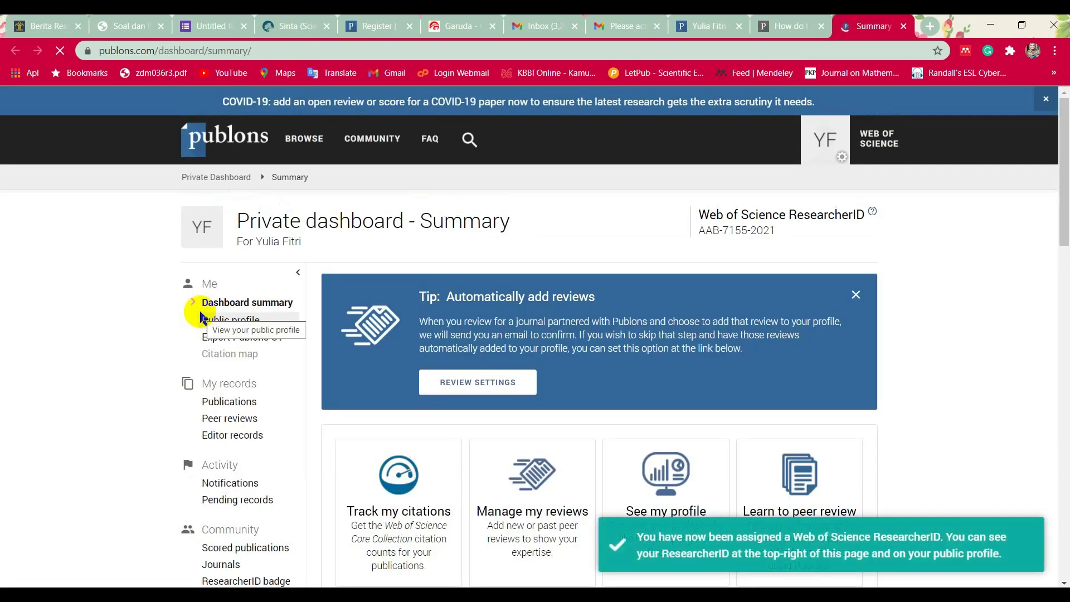
# Select the newly assigned ResearcherID on the private dashboard Summary, then open the public profile.
pyautogui.click(707, 19)
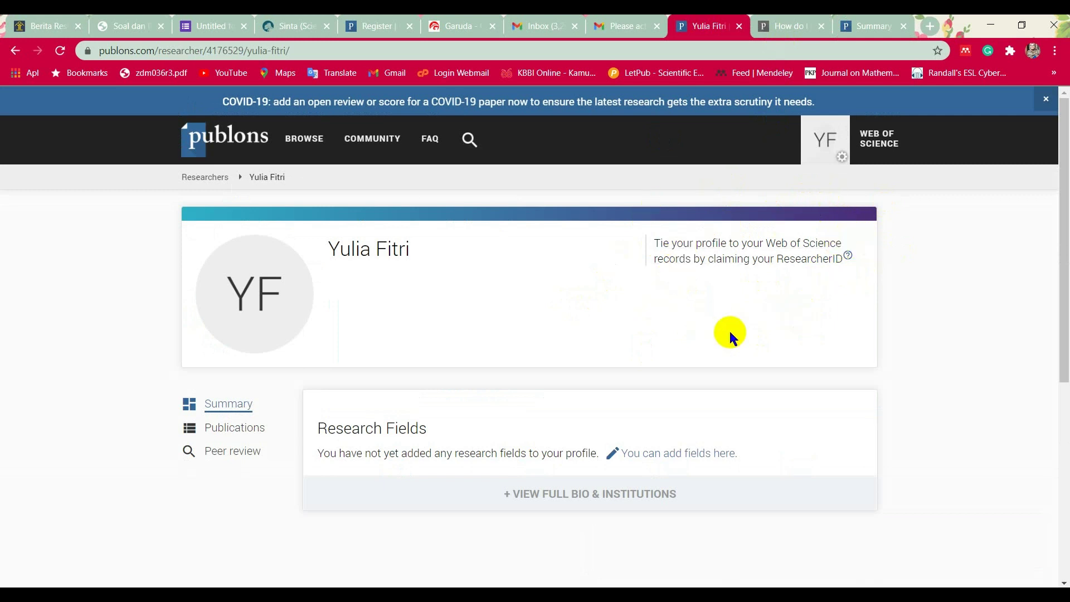
pyautogui.click(861, 19)
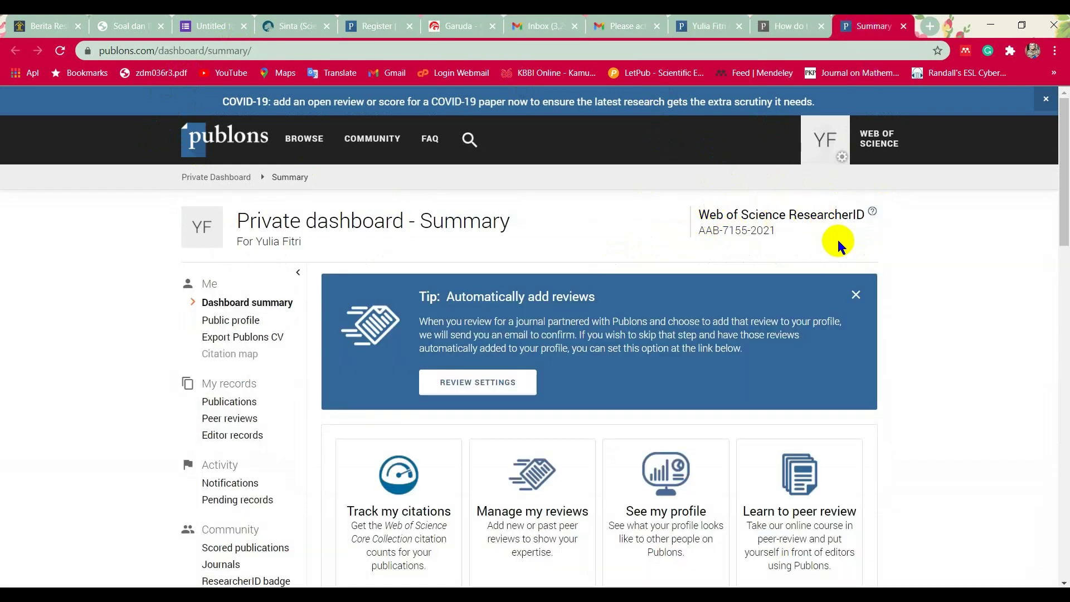
pyautogui.moveTo(777, 237); pyautogui.dragTo(691, 248)
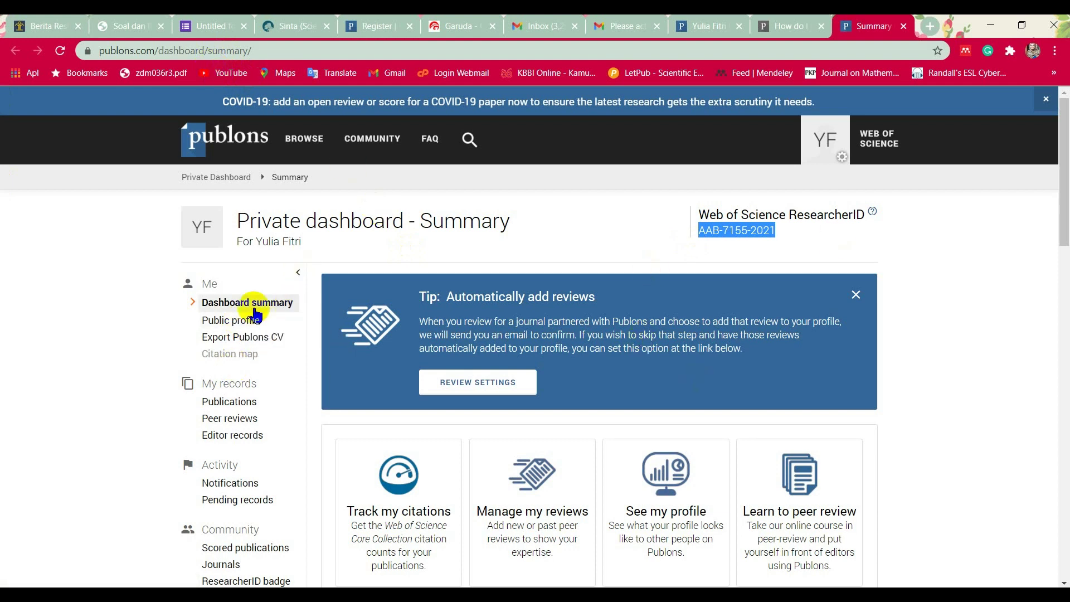
pyautogui.click(234, 323)
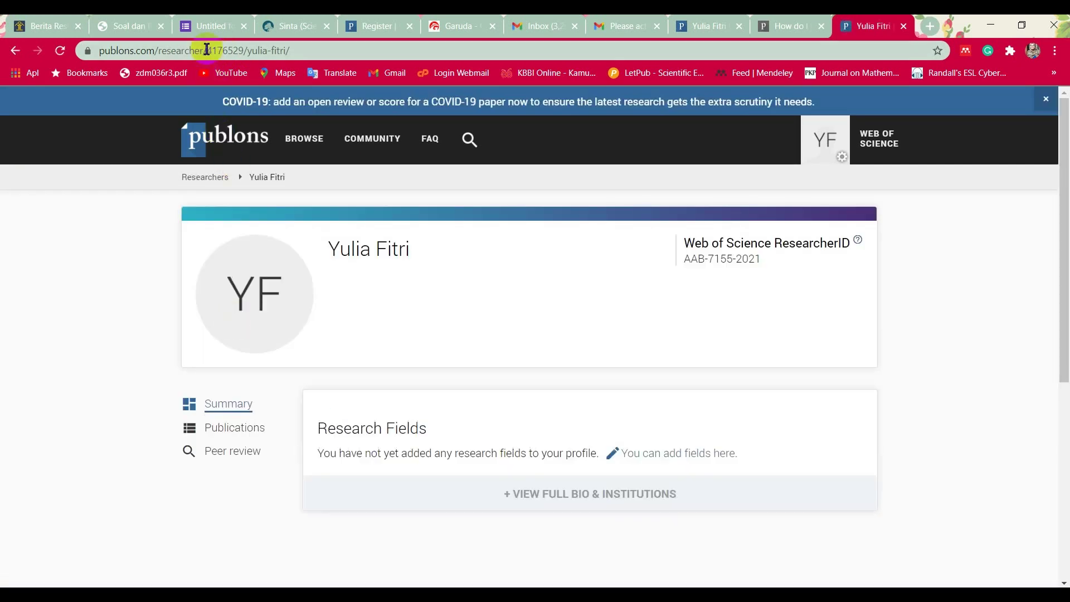
# Select the researcher number in the Publons profile address, then go to the Garuda homepage.
pyautogui.moveTo(212, 49); pyautogui.dragTo(244, 50)
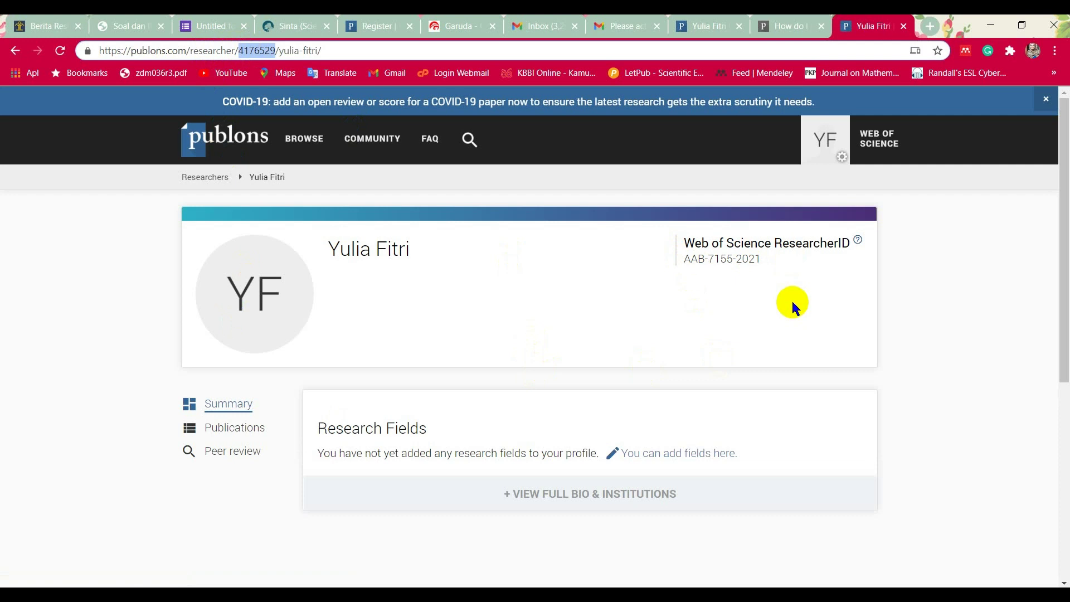
pyautogui.click(458, 26)
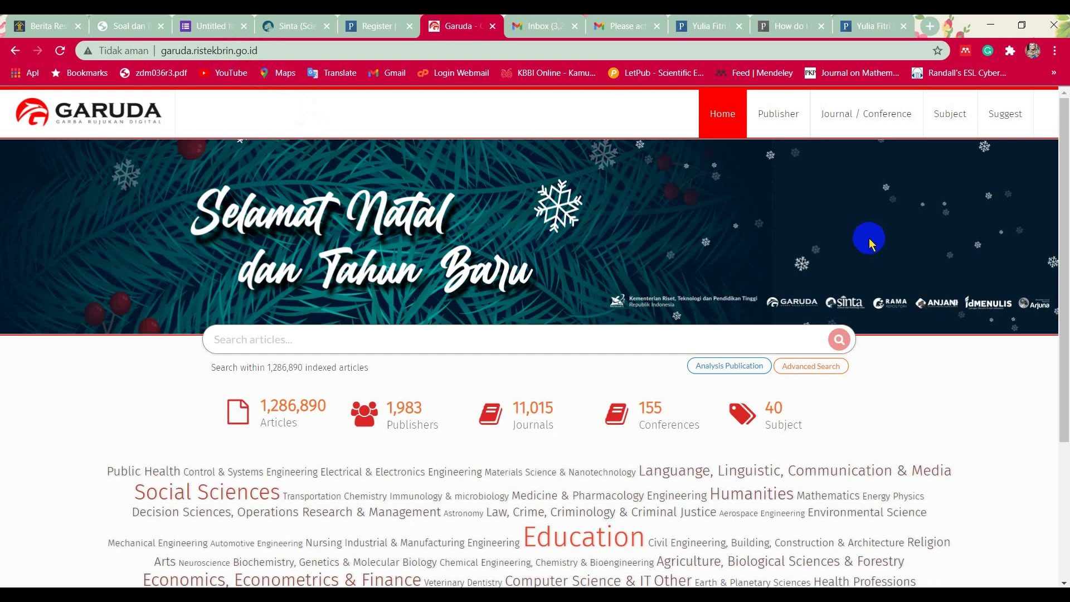
# Search Garuda authors for the researcher's name with affiliation Universitas Potensi Utama.
pyautogui.click(812, 368)
pyautogui.scroll(-2, 670, 392)
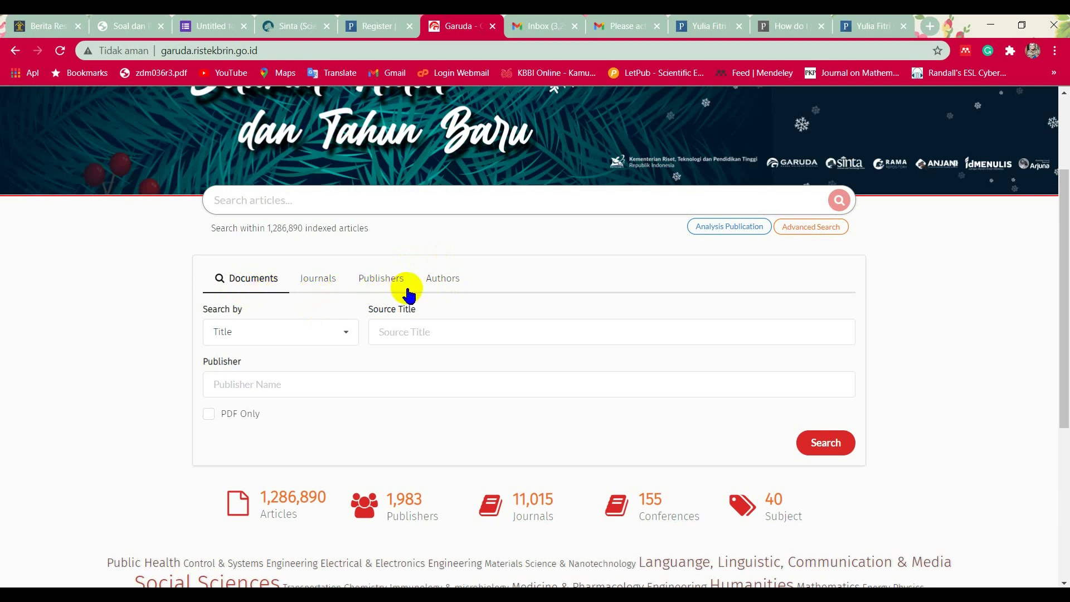
pyautogui.click(447, 285)
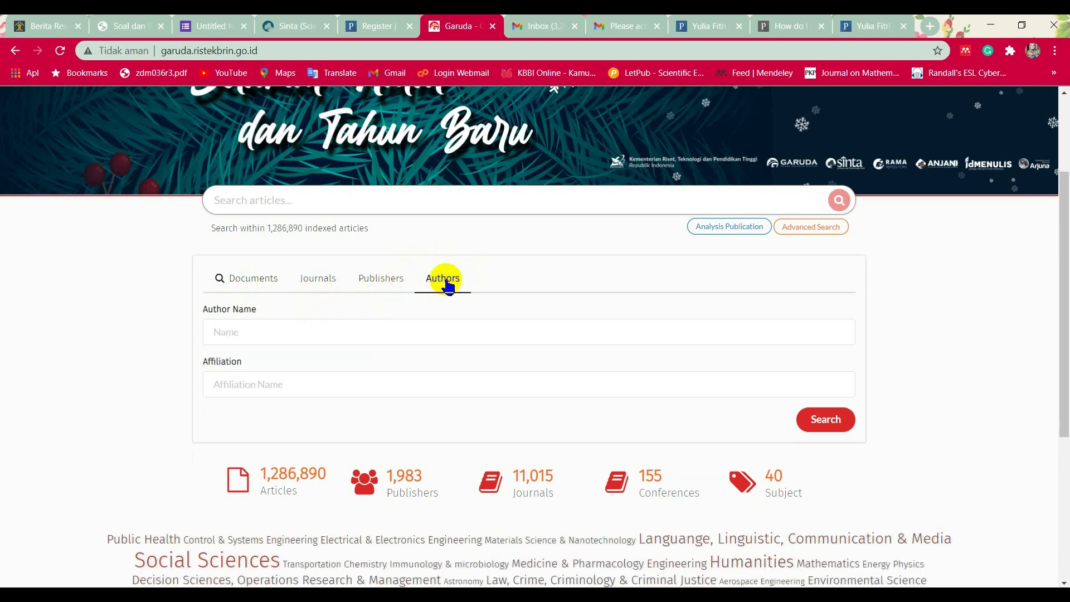
pyautogui.click(266, 326)
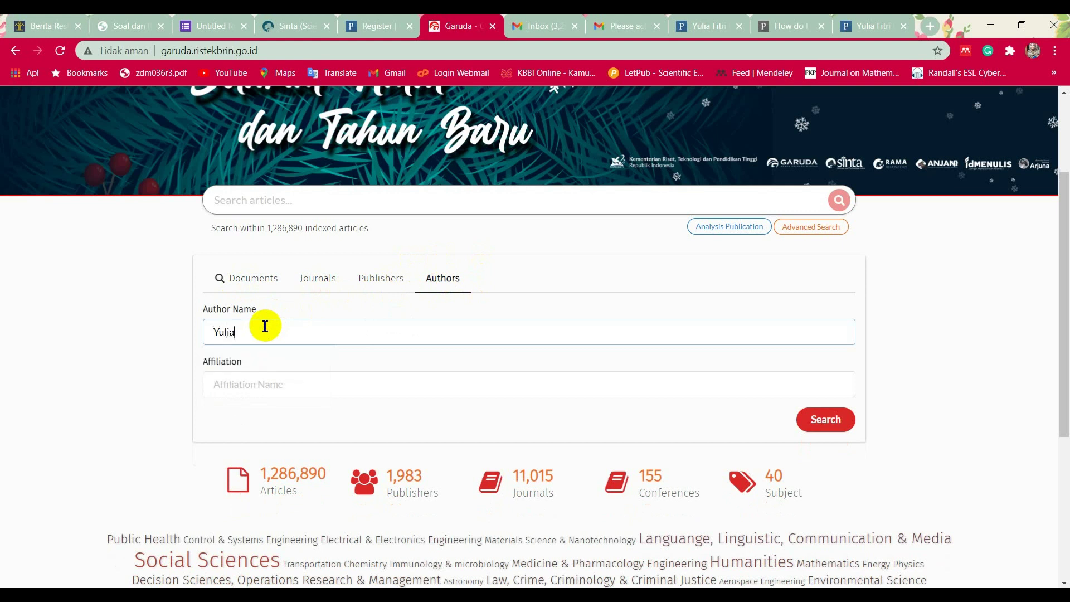
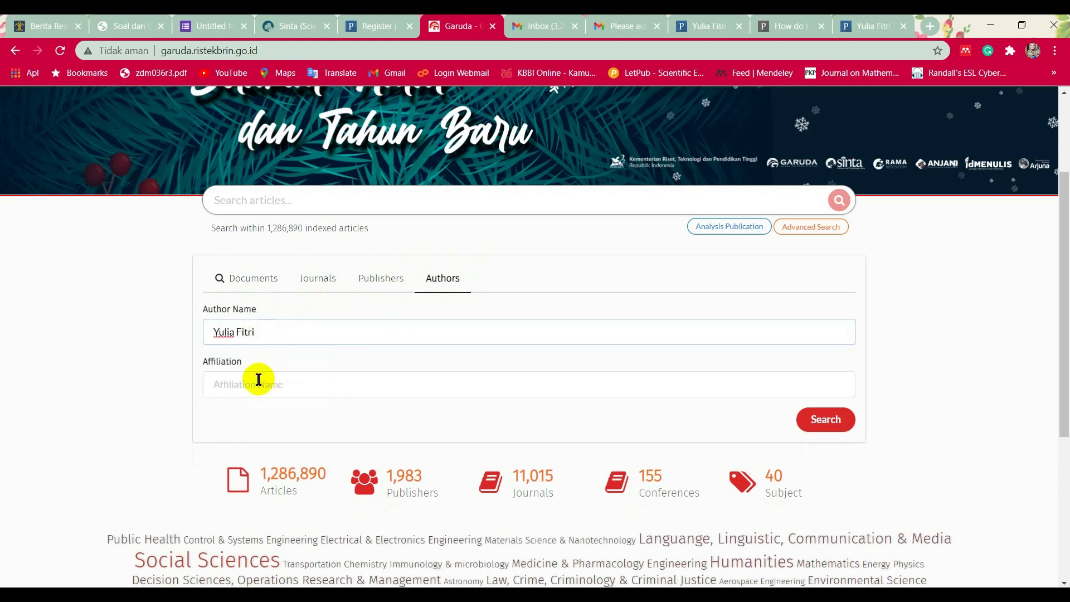
pyautogui.click(247, 385)
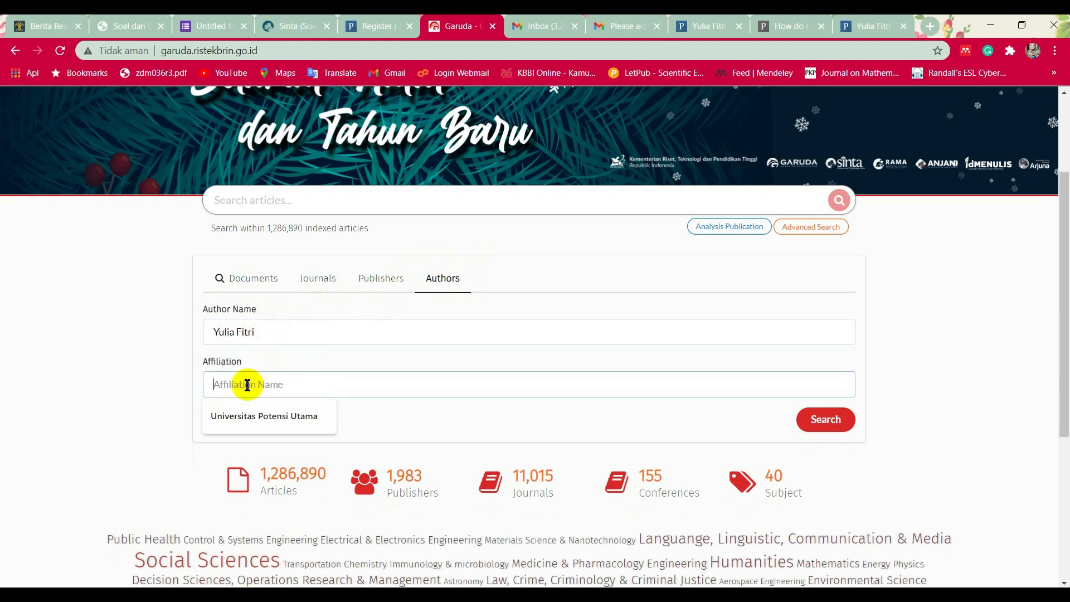
pyautogui.click(279, 418)
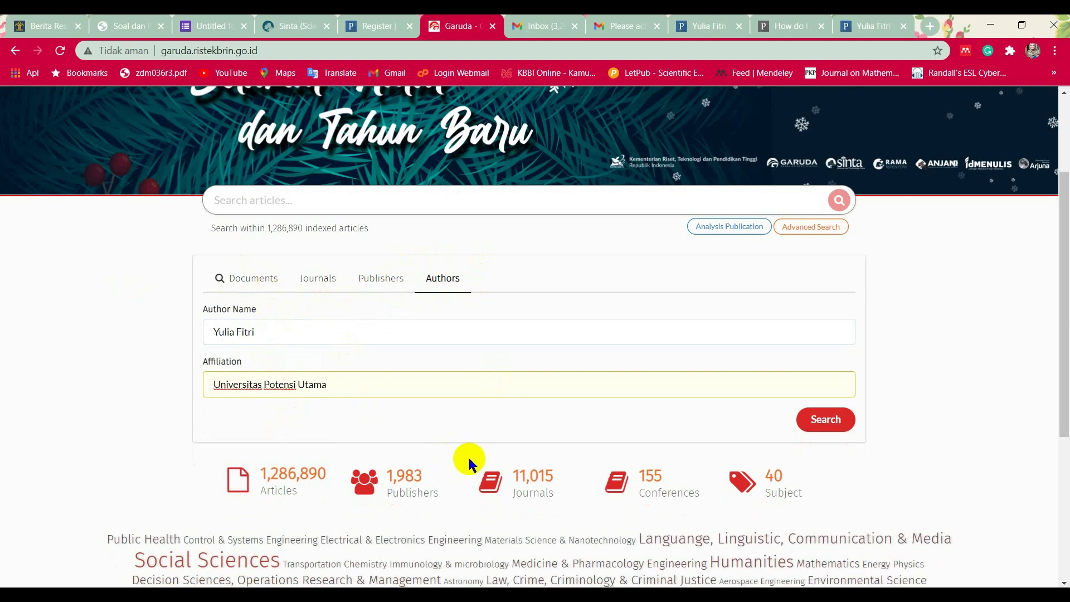
pyautogui.click(838, 429)
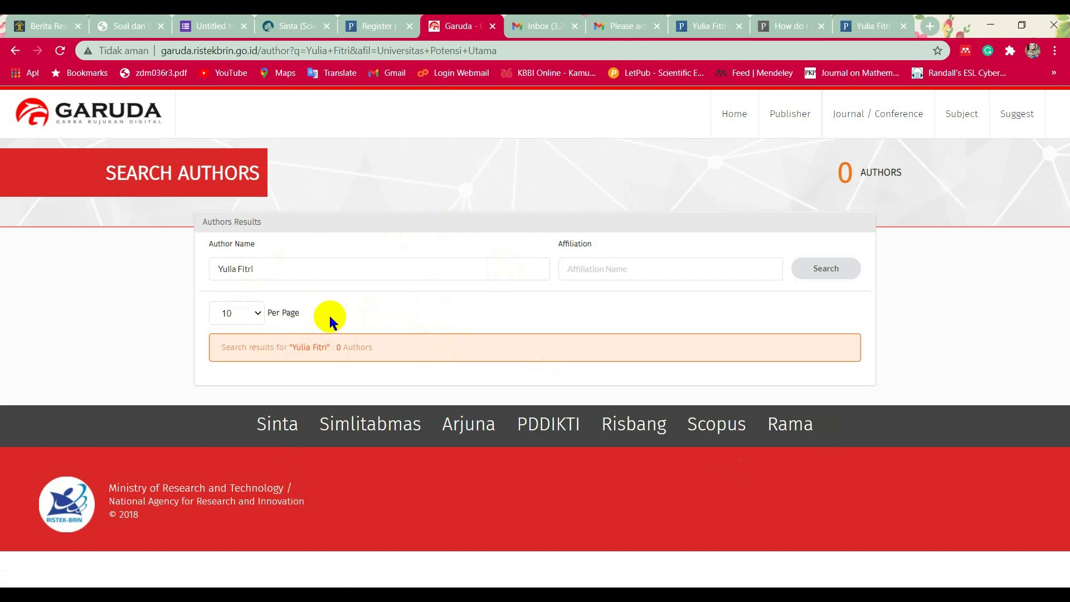
# Rerun the author search with Universitas Potensi Utama reselected as affiliation.
pyautogui.click(661, 268)
pyautogui.click(651, 297)
pyautogui.click(812, 279)
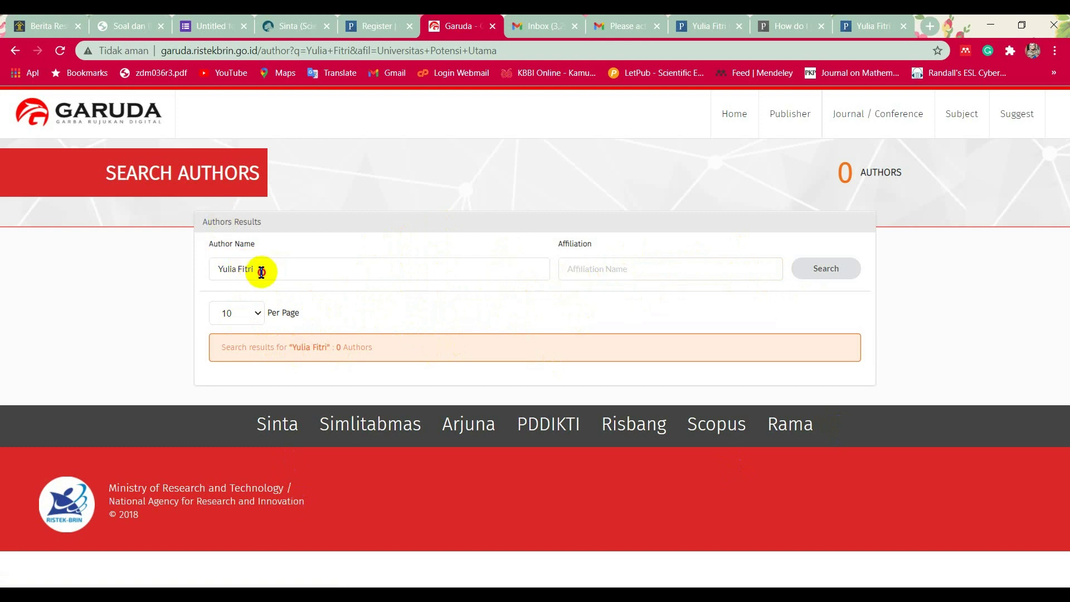
# Search for a second researcher's name at Universitas Potensi Utama instead.
pyautogui.moveTo(258, 270); pyautogui.dragTo(210, 270)
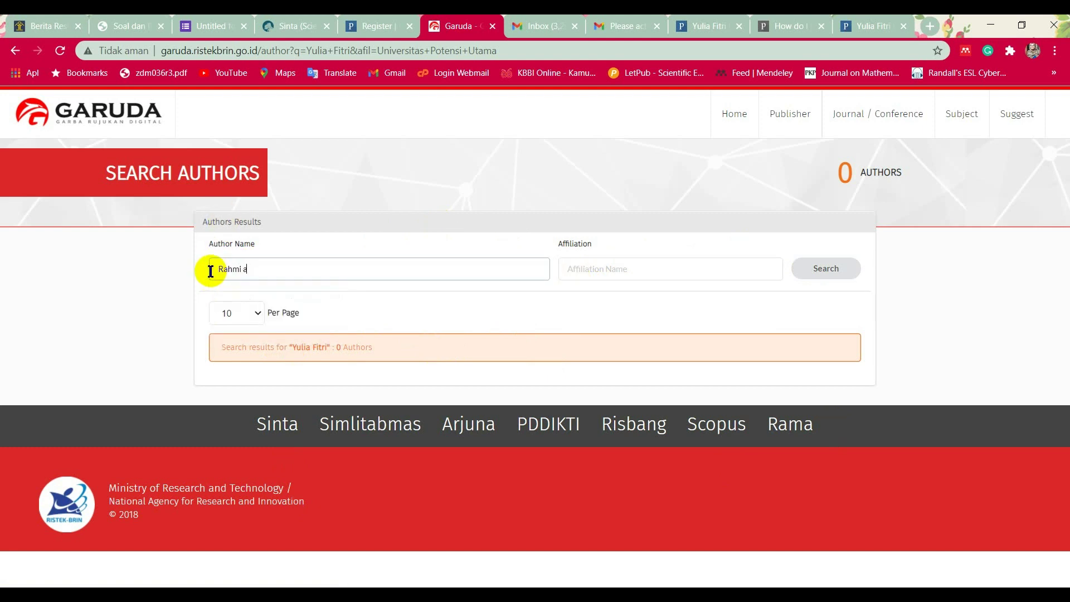
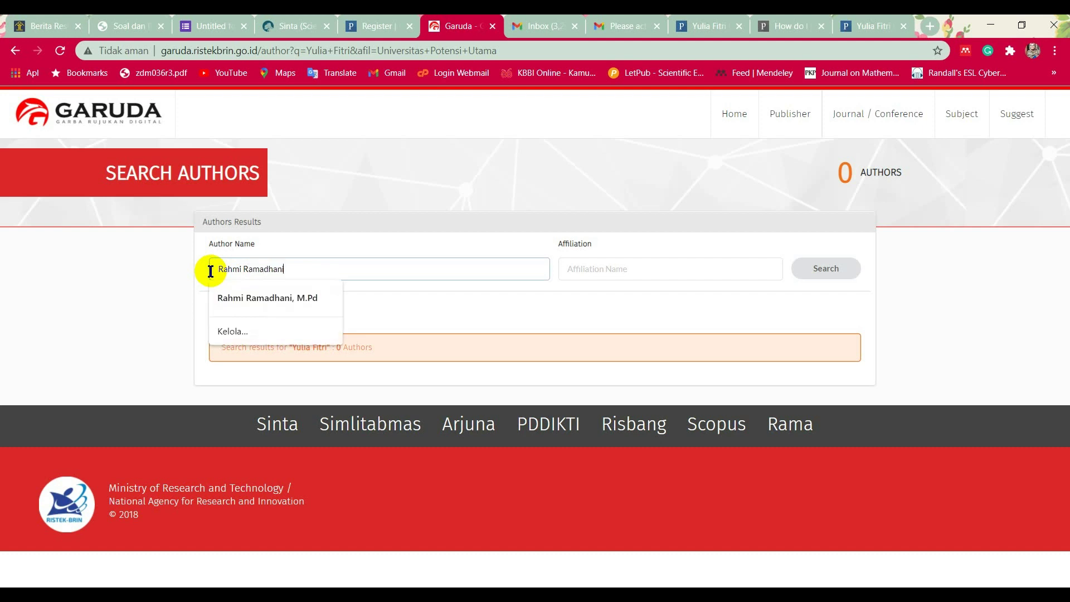
pyautogui.click(630, 268)
pyautogui.click(641, 297)
pyautogui.click(824, 268)
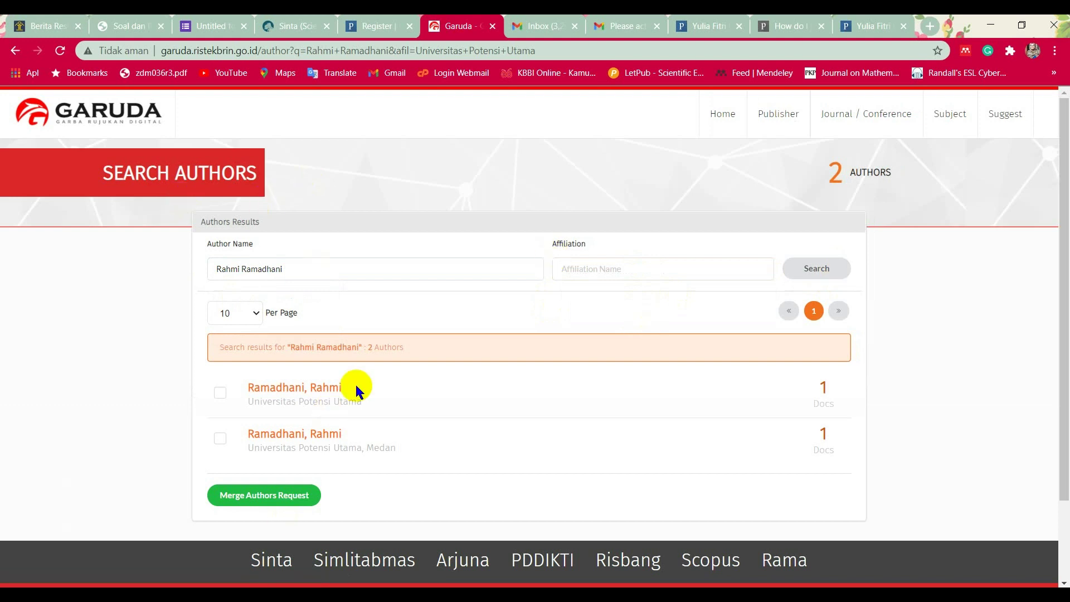
# Open both matching author profiles, select each Author-ID, and return to the result list.
pyautogui.scroll(-1, 423, 434)
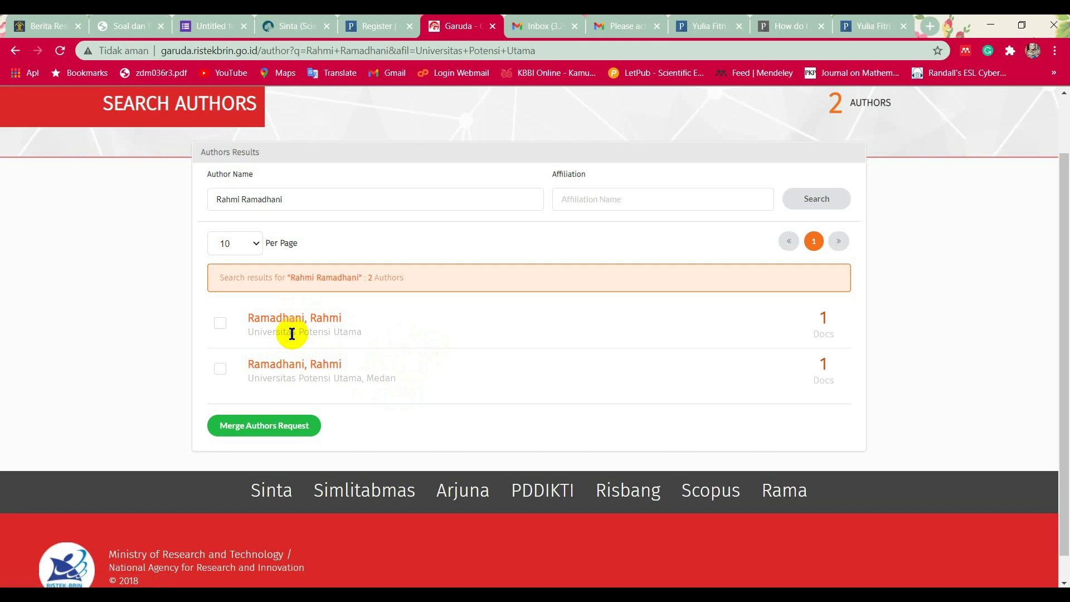
pyautogui.click(269, 326)
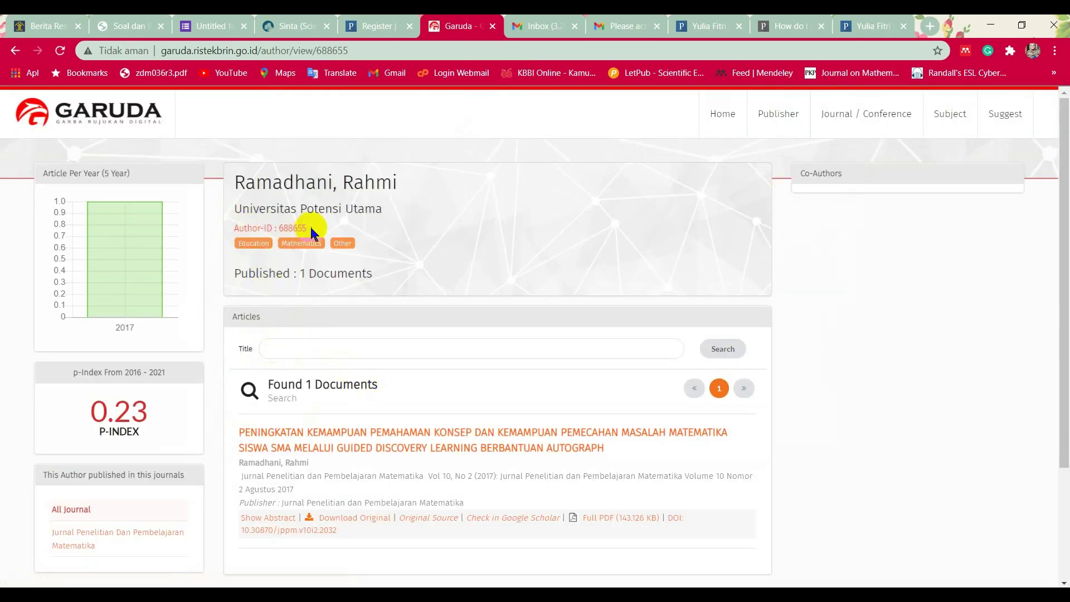
pyautogui.doubleClick(287, 228)
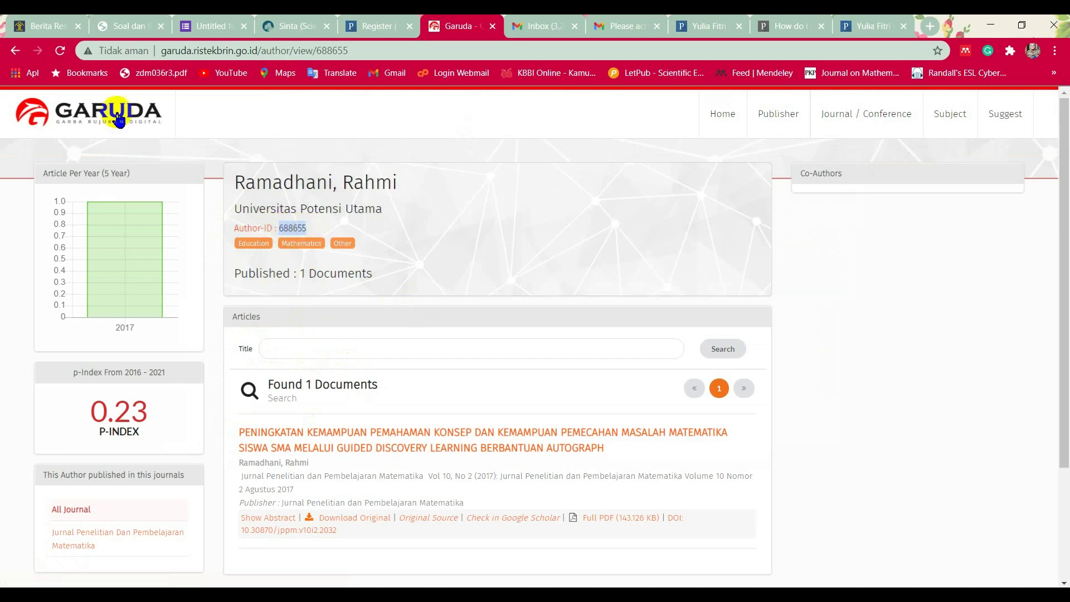
pyautogui.click(24, 56)
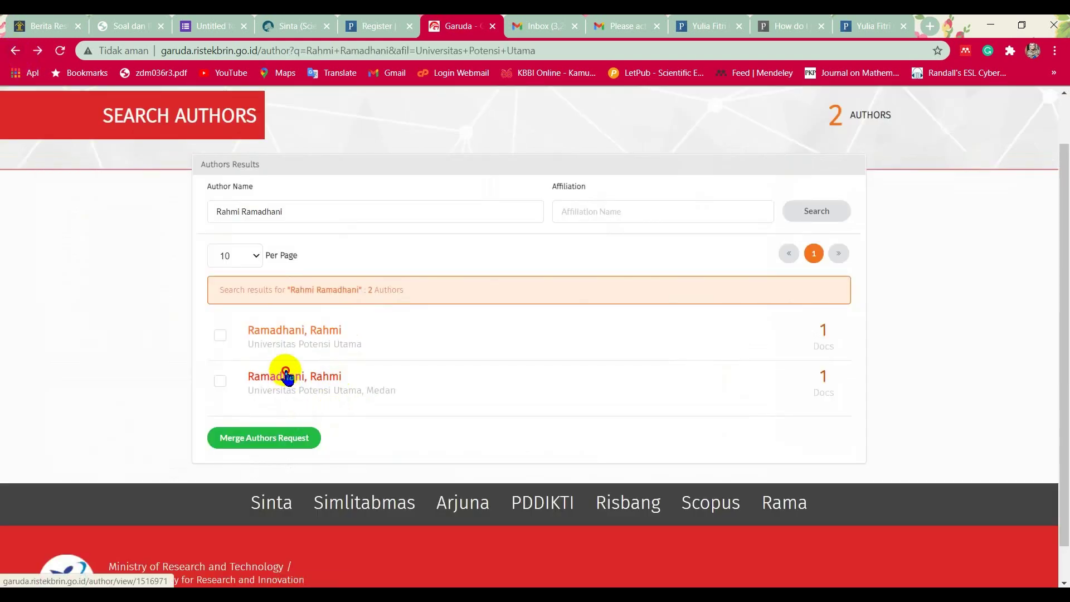
pyautogui.click(284, 376)
pyautogui.doubleClick(289, 228)
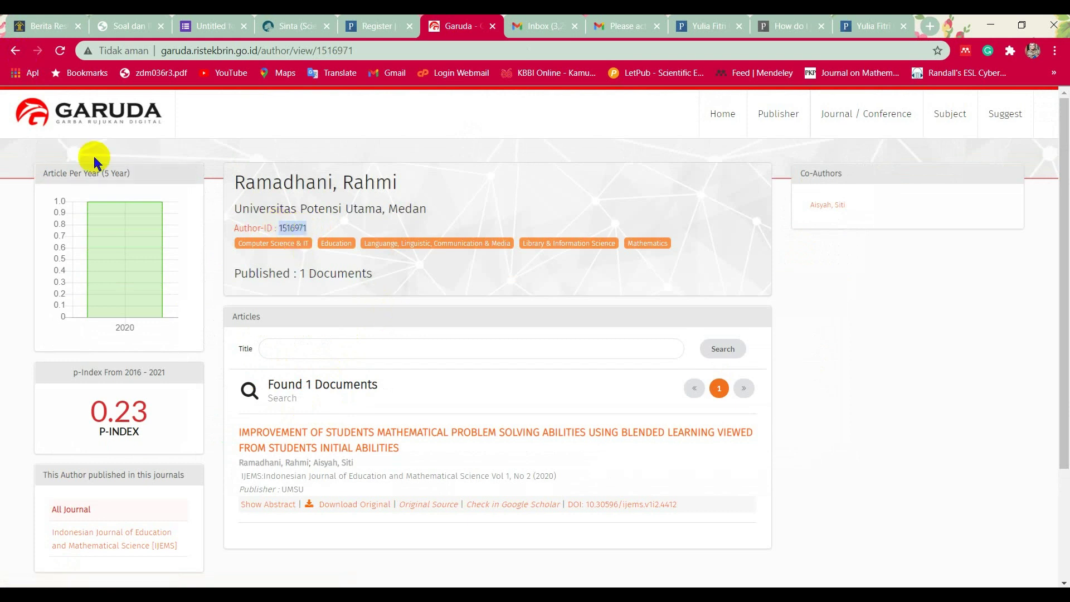
pyautogui.click(16, 51)
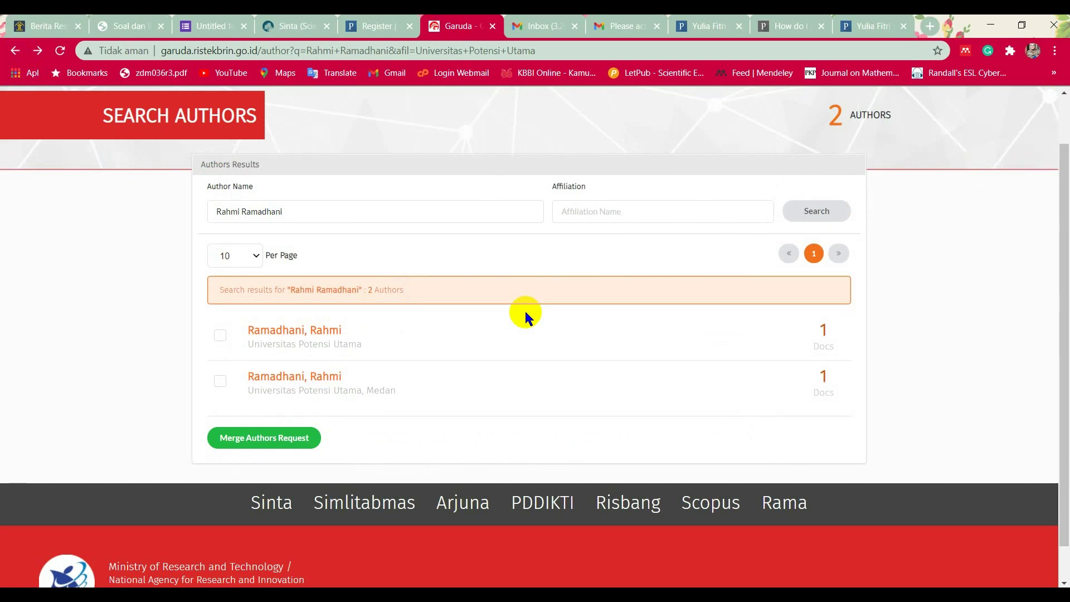
# Tick both author entries and start a Merge Authors Request for them.
pyautogui.click(220, 335)
pyautogui.click(220, 382)
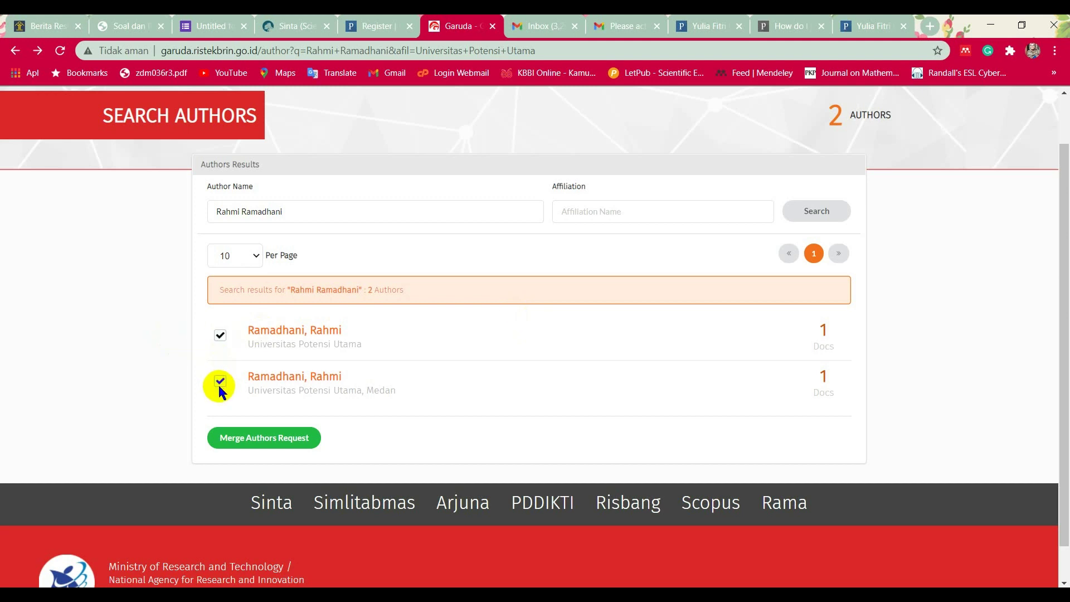
pyautogui.click(240, 438)
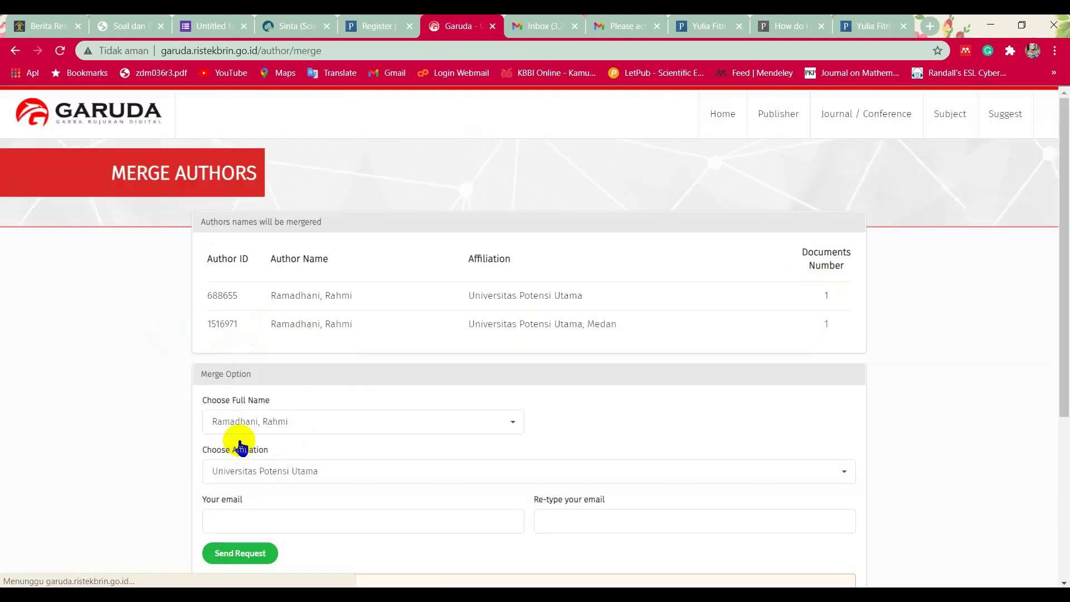
pyautogui.scroll(-1, 232, 291)
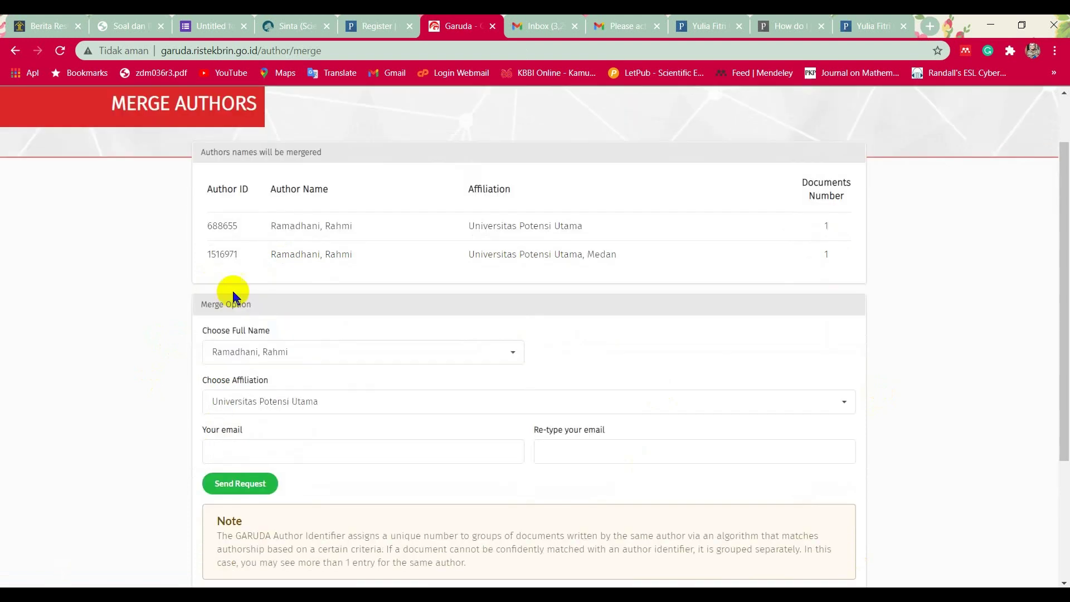
# Keep the current full name and Universitas Potensi Utama affiliation, and autofill both e-mail fields.
pyautogui.click(446, 352)
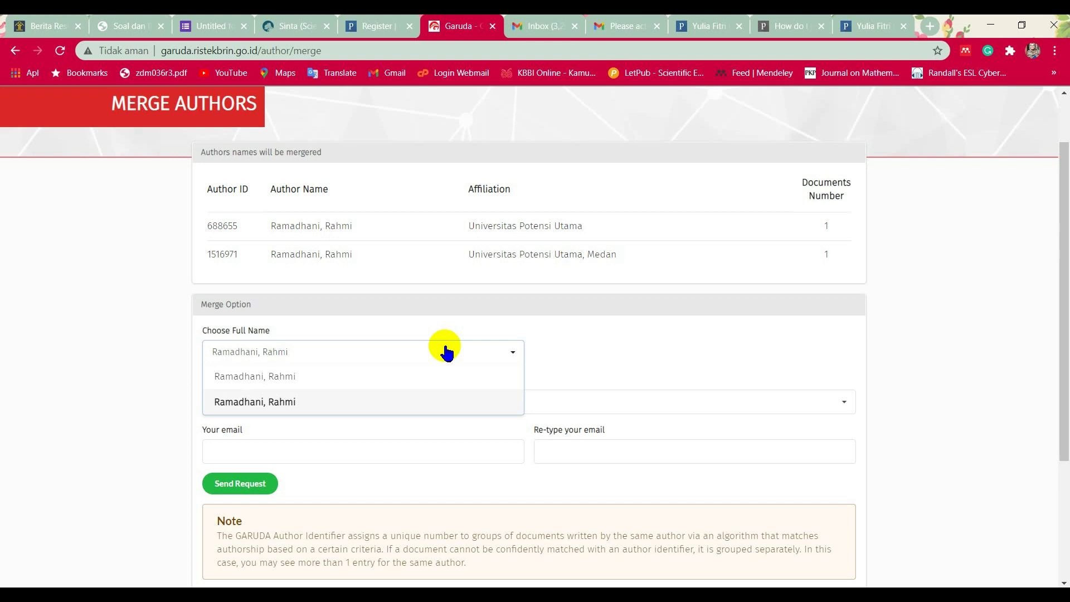
pyautogui.click(582, 362)
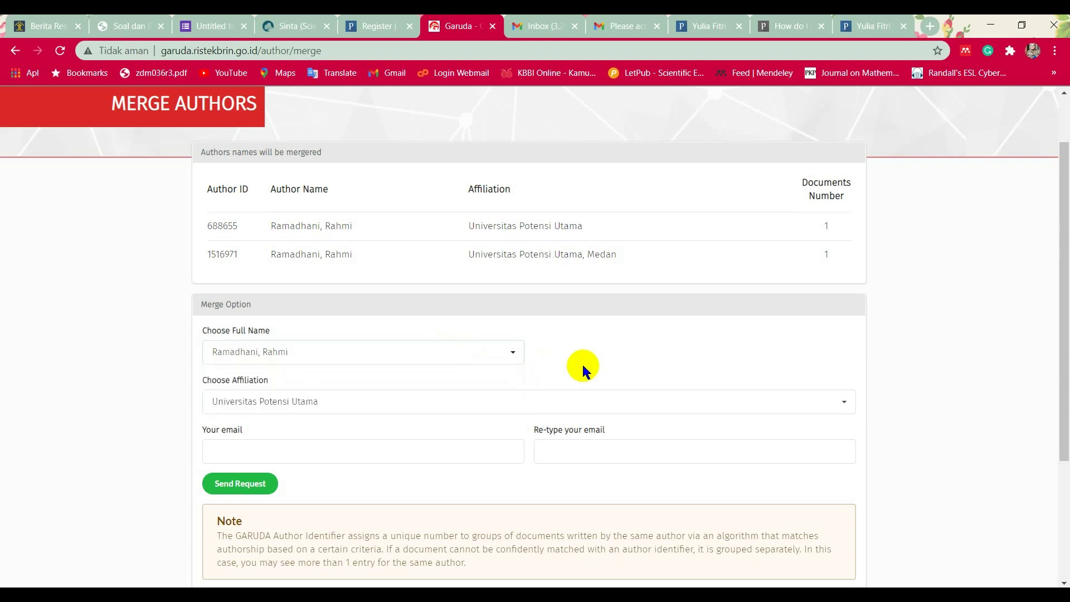
pyautogui.click(298, 353)
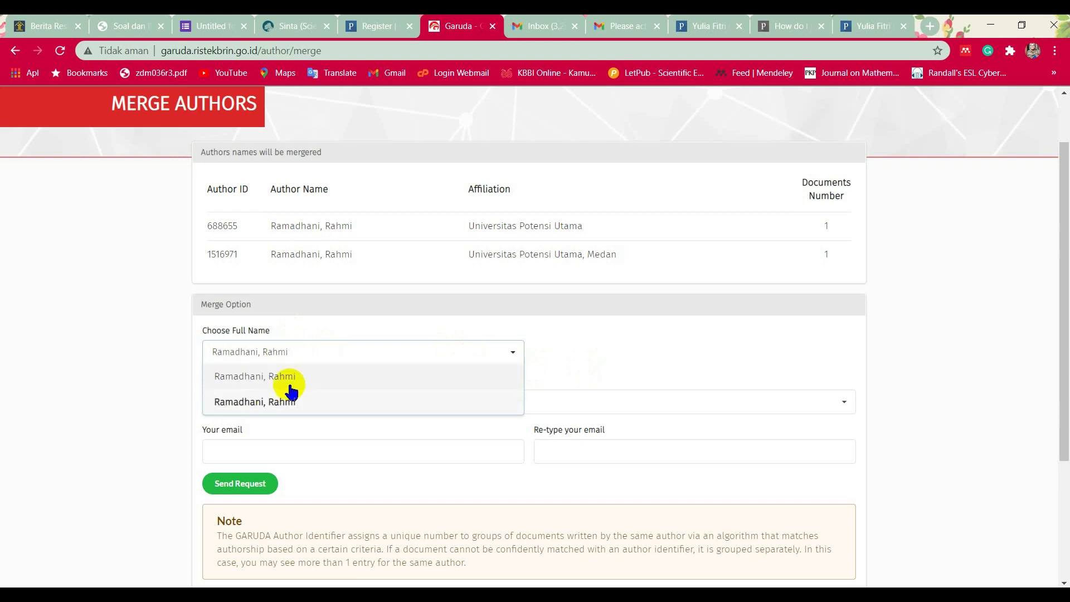
pyautogui.click(581, 366)
pyautogui.click(478, 403)
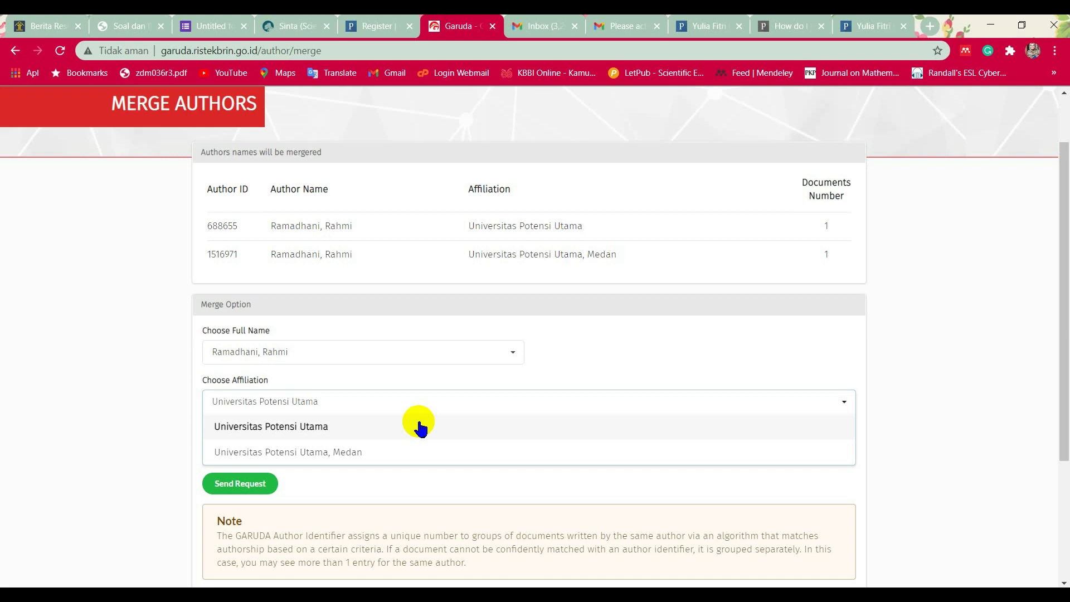
pyautogui.click(418, 426)
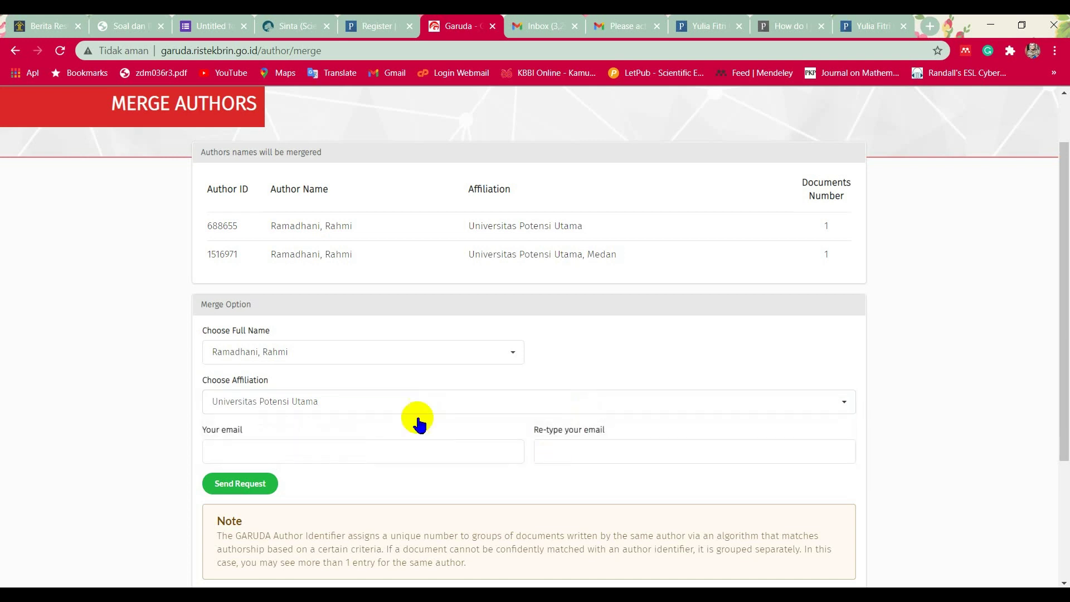
pyautogui.click(323, 452)
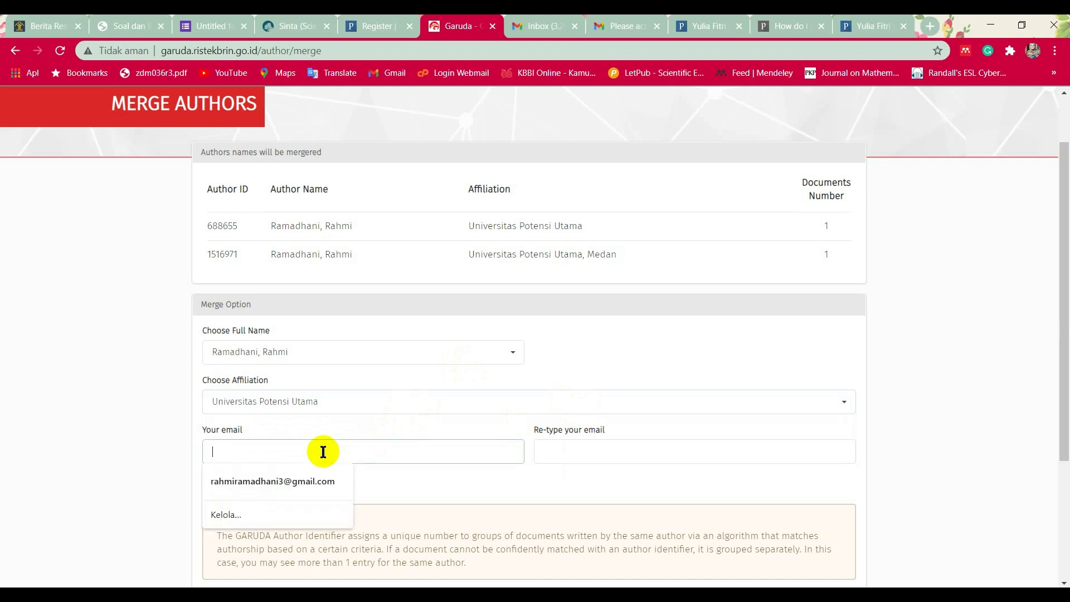
pyautogui.click(310, 483)
pyautogui.scroll(-3, 377, 454)
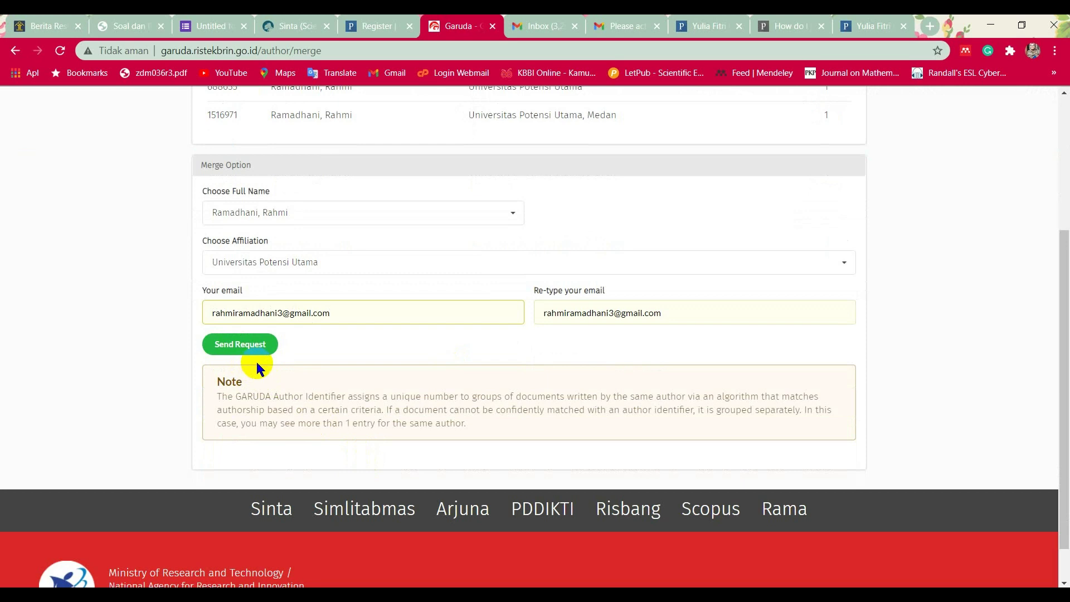
pyautogui.scroll(4, 396, 403)
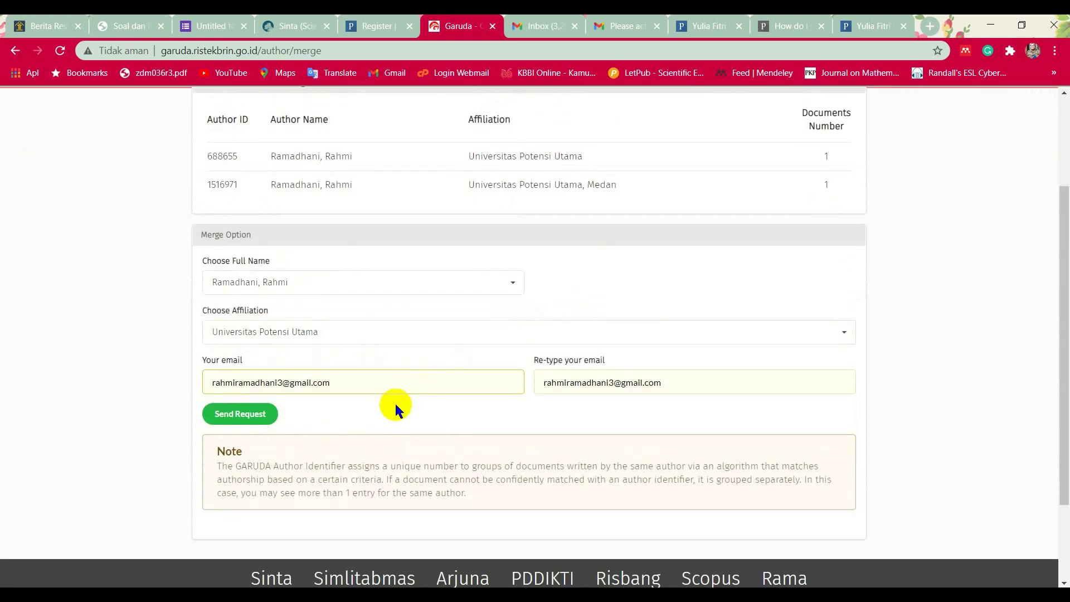
pyautogui.scroll(-3, 353, 370)
pyautogui.click(255, 415)
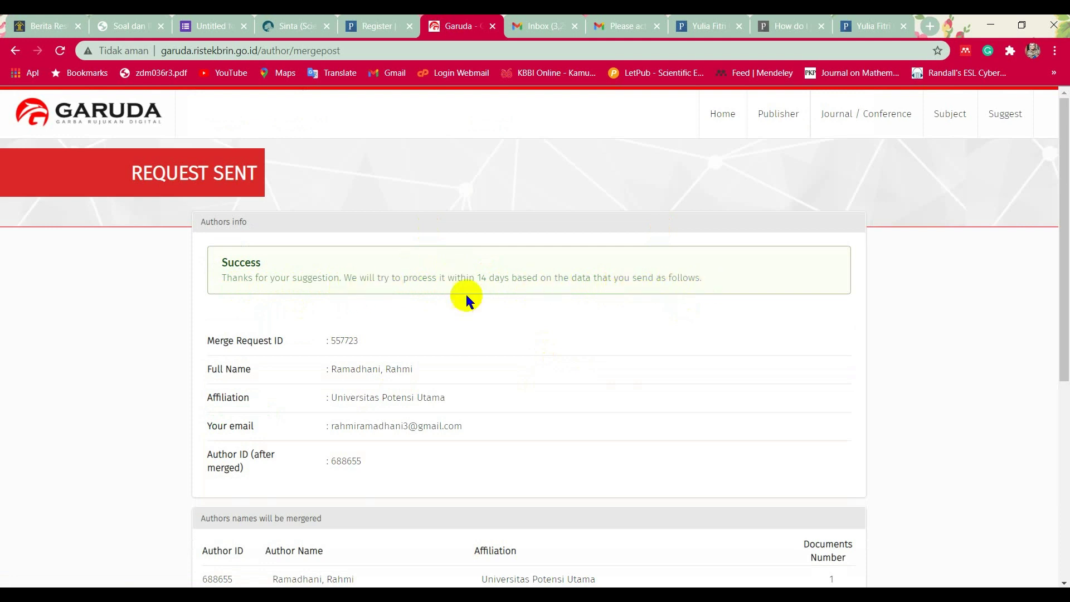
pyautogui.moveTo(477, 277); pyautogui.dragTo(511, 286)
pyautogui.click(444, 312)
pyautogui.scroll(-1, 505, 282)
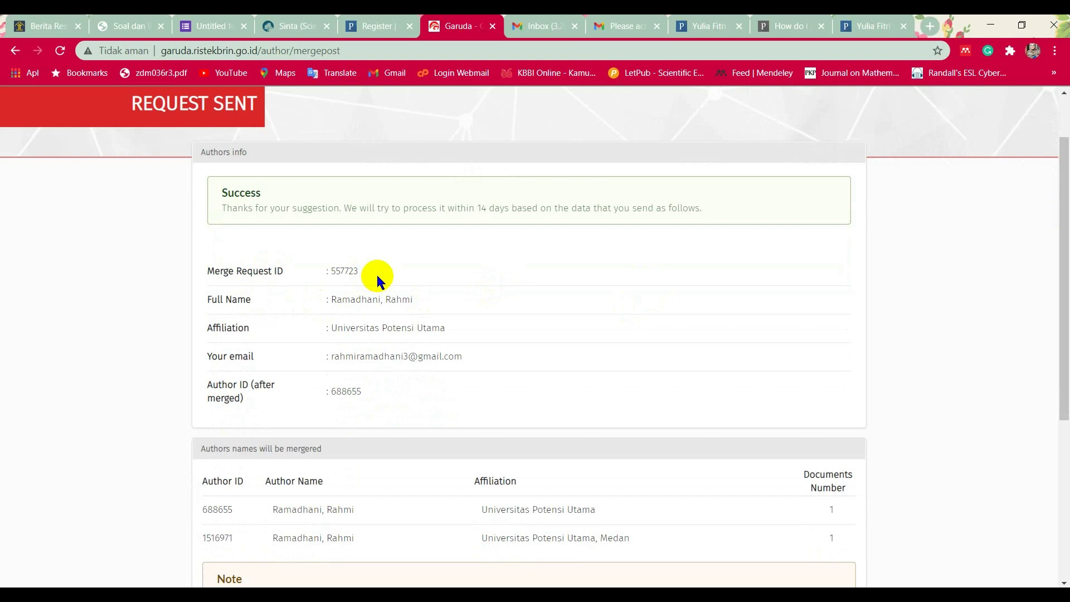
pyautogui.moveTo(360, 272); pyautogui.dragTo(327, 269)
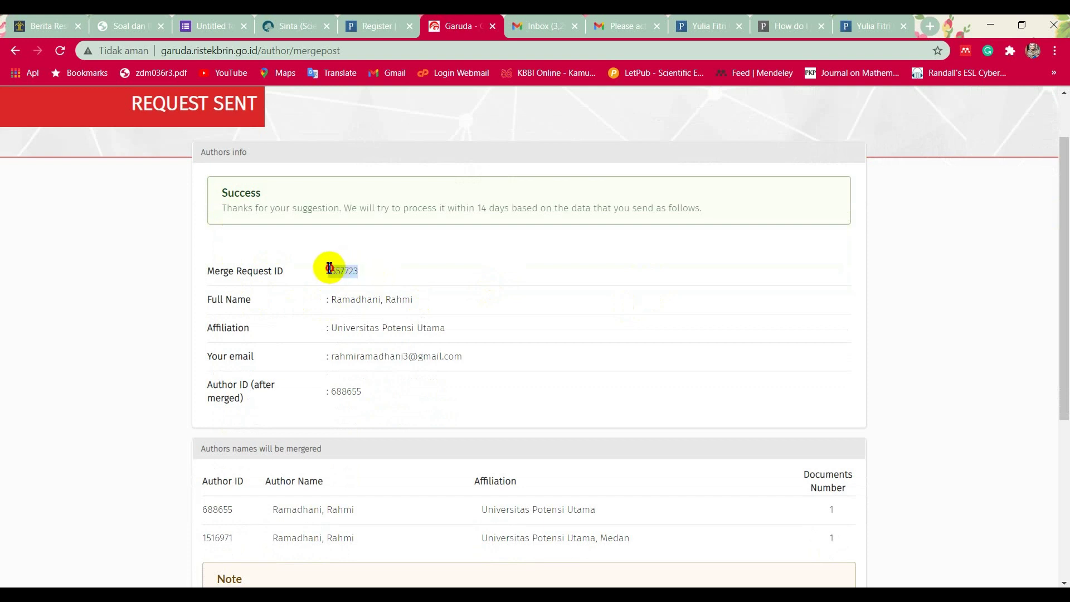
pyautogui.scroll(-1, 368, 321)
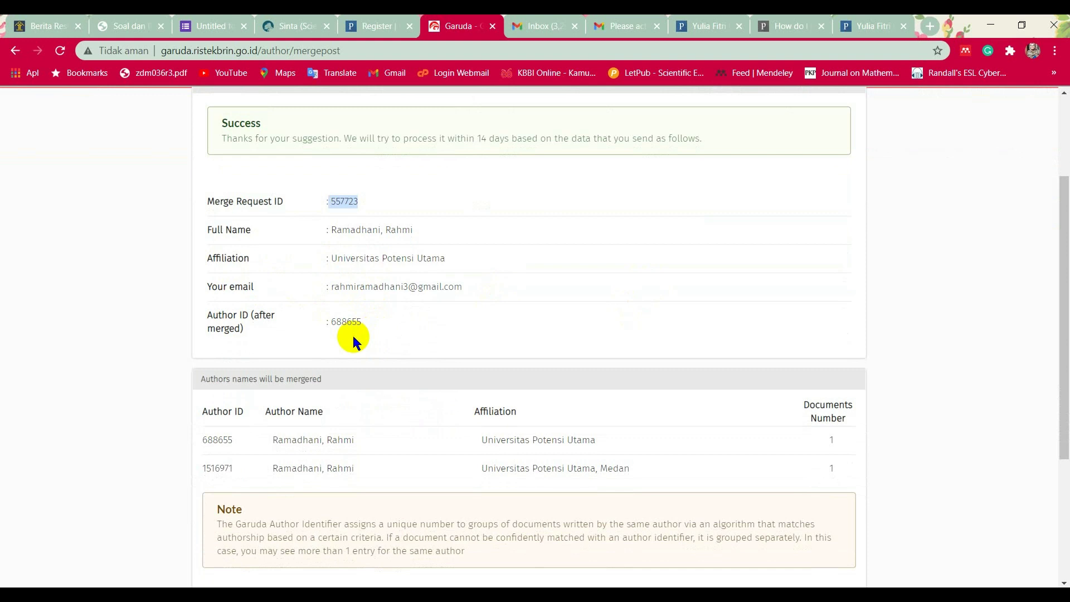
pyautogui.click(399, 204)
pyautogui.moveTo(359, 201); pyautogui.dragTo(328, 202)
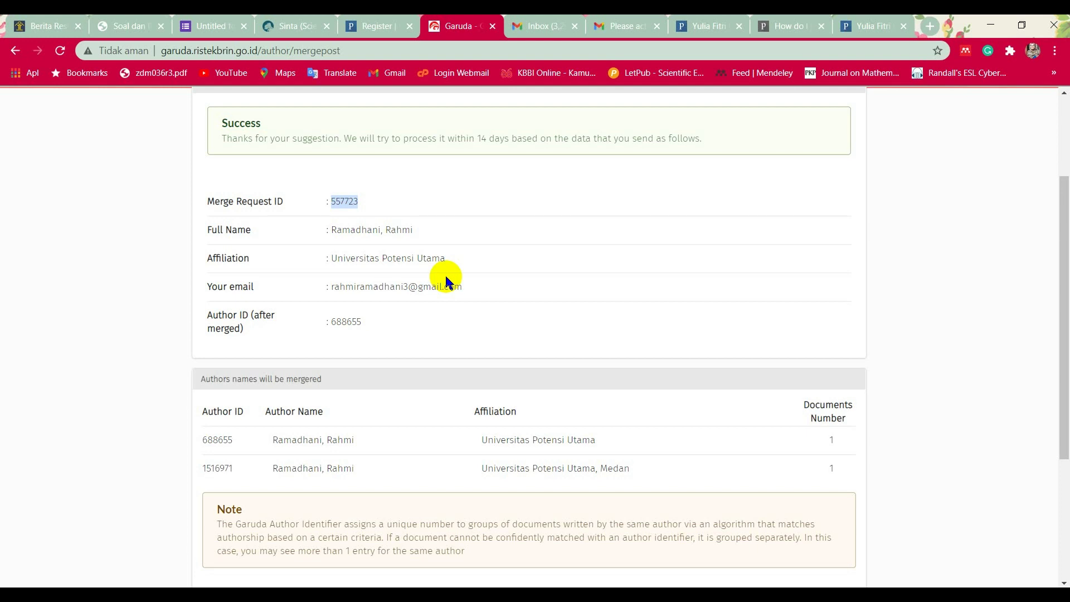
pyautogui.scroll(-4, 446, 282)
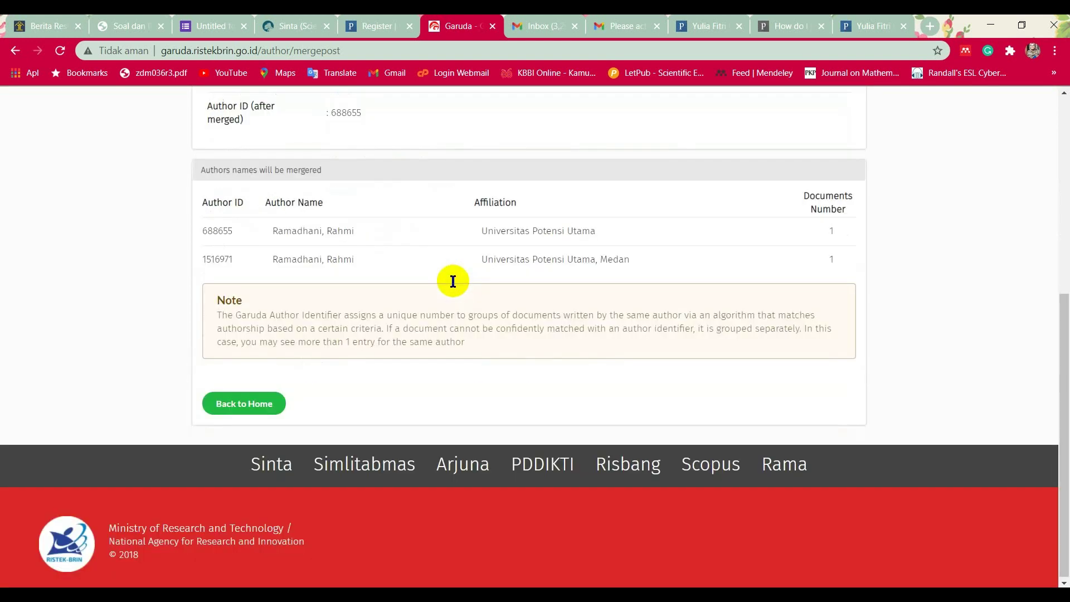
pyautogui.scroll(4, 453, 282)
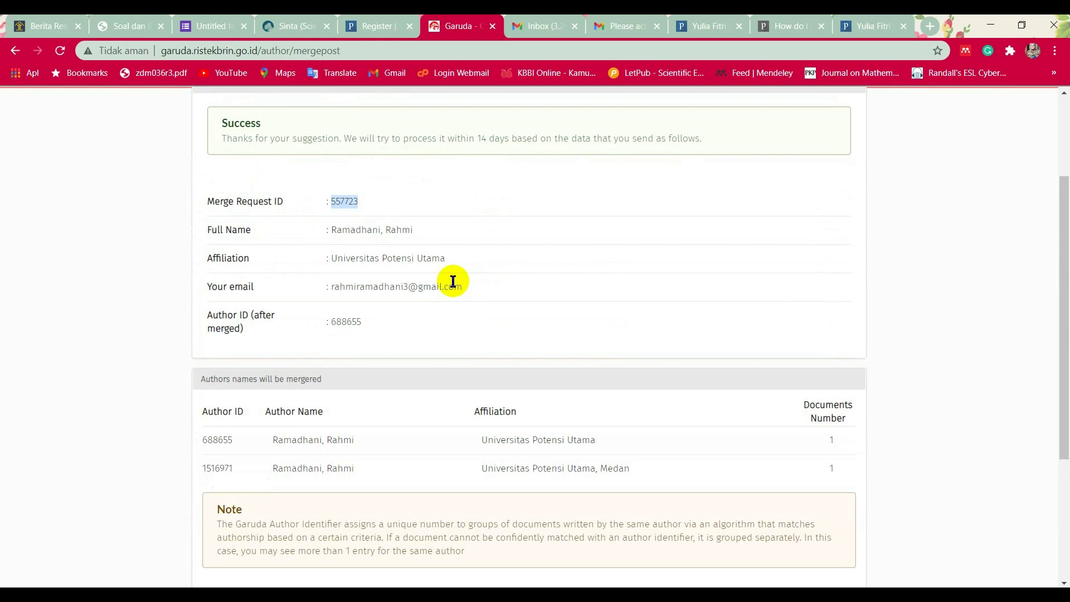
pyautogui.scroll(-1, 453, 281)
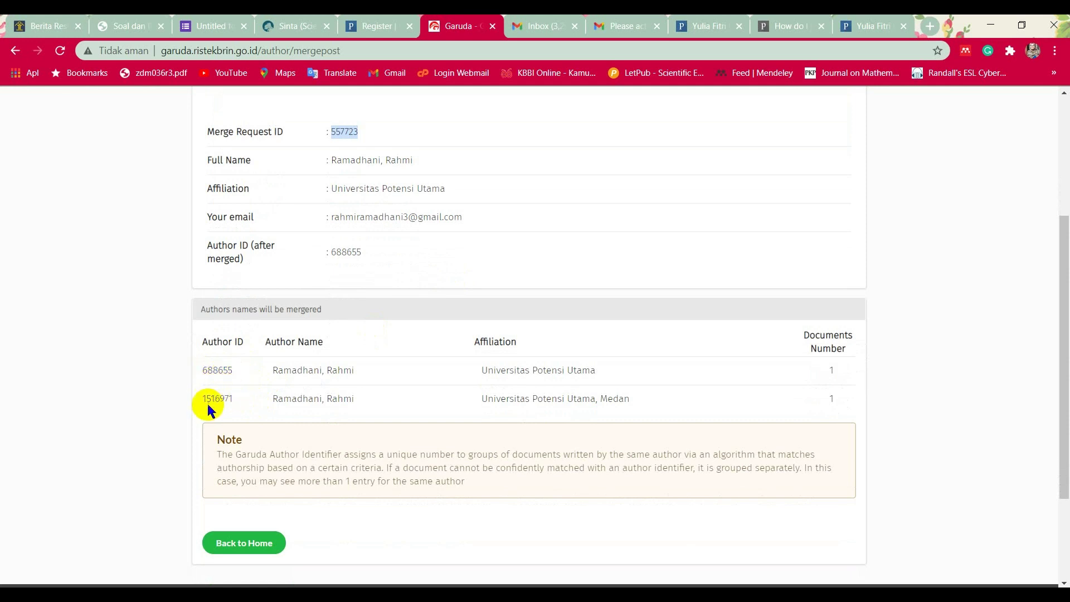
pyautogui.scroll(1, 283, 386)
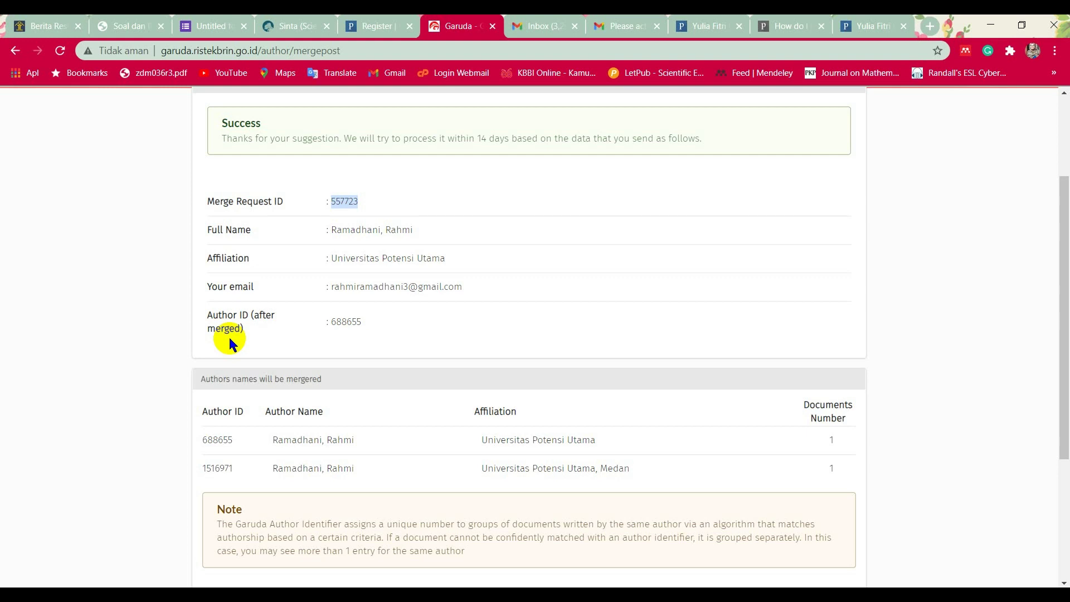
pyautogui.moveTo(366, 321); pyautogui.dragTo(333, 331)
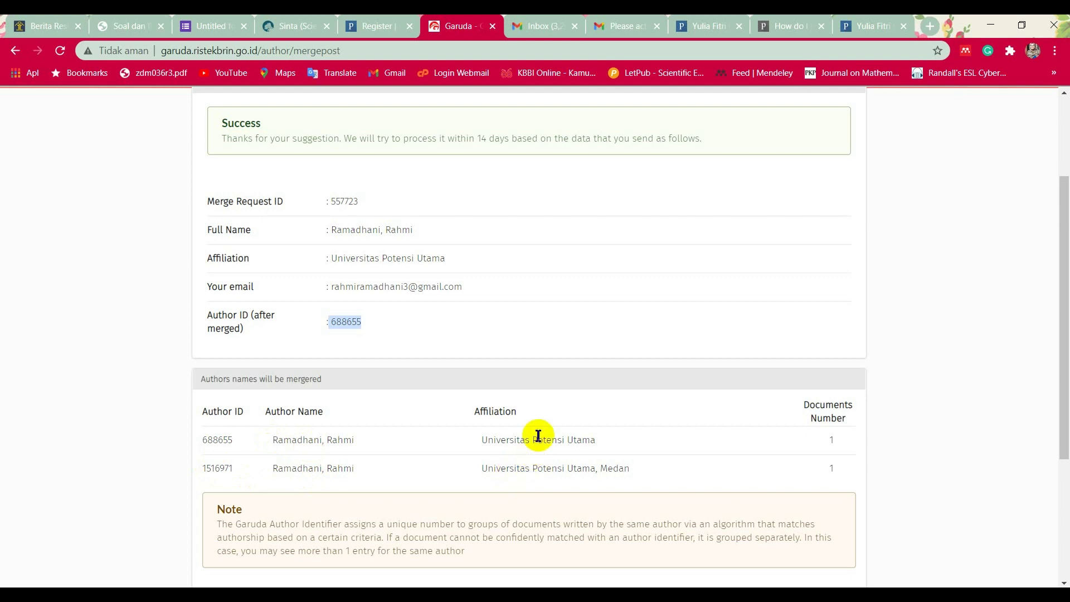
pyautogui.click(367, 322)
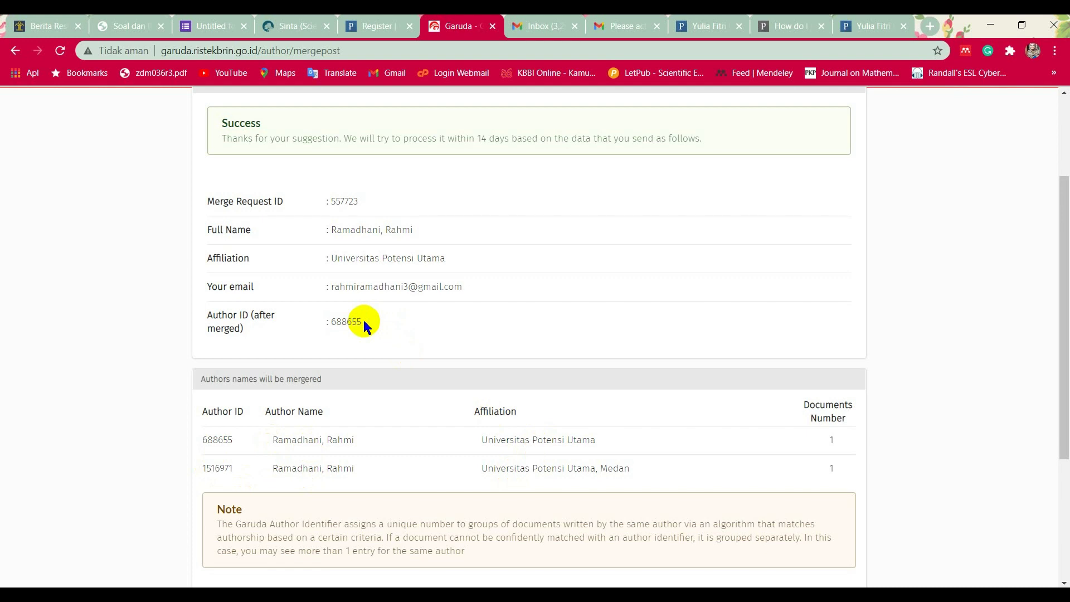
pyautogui.scroll(-1, 366, 325)
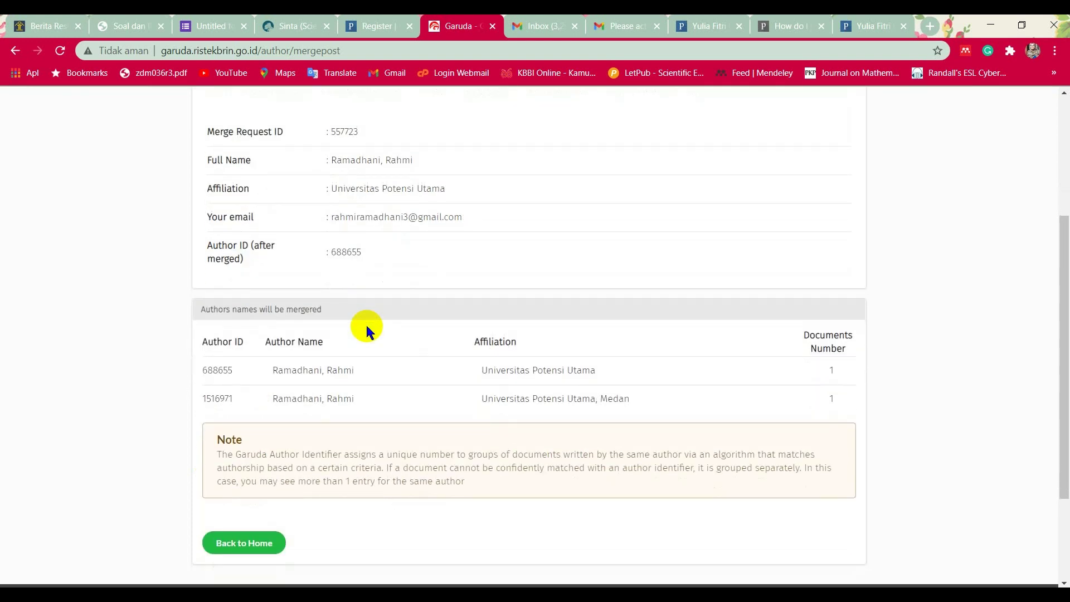
pyautogui.scroll(2, 521, 350)
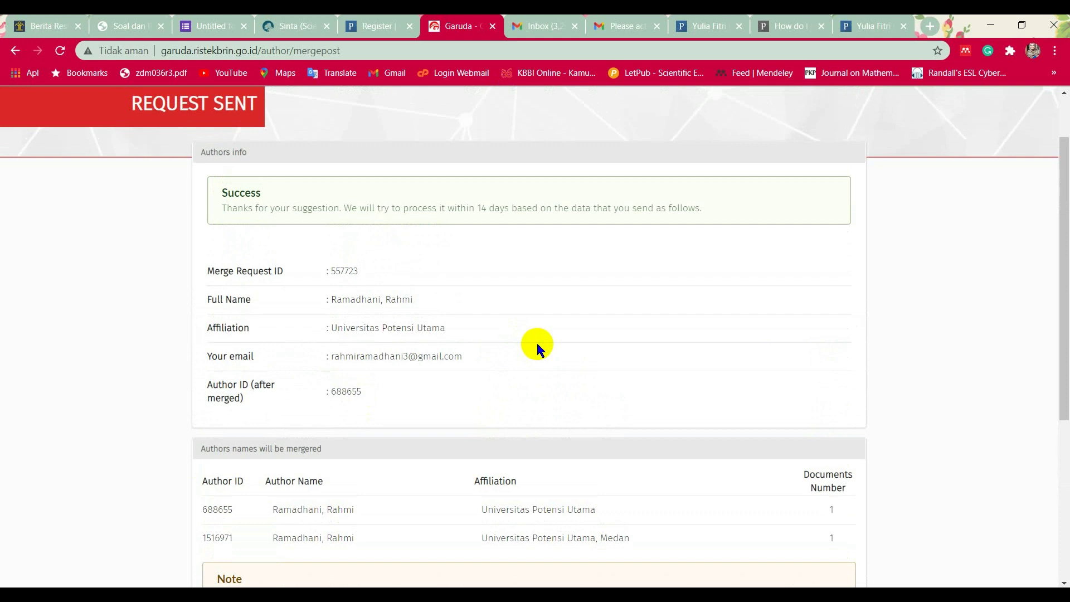
# Copy the Web of Science ResearcherID from Publons into Sinta's Researcher ID field.
pyautogui.click(291, 20)
pyautogui.scroll(4, 549, 380)
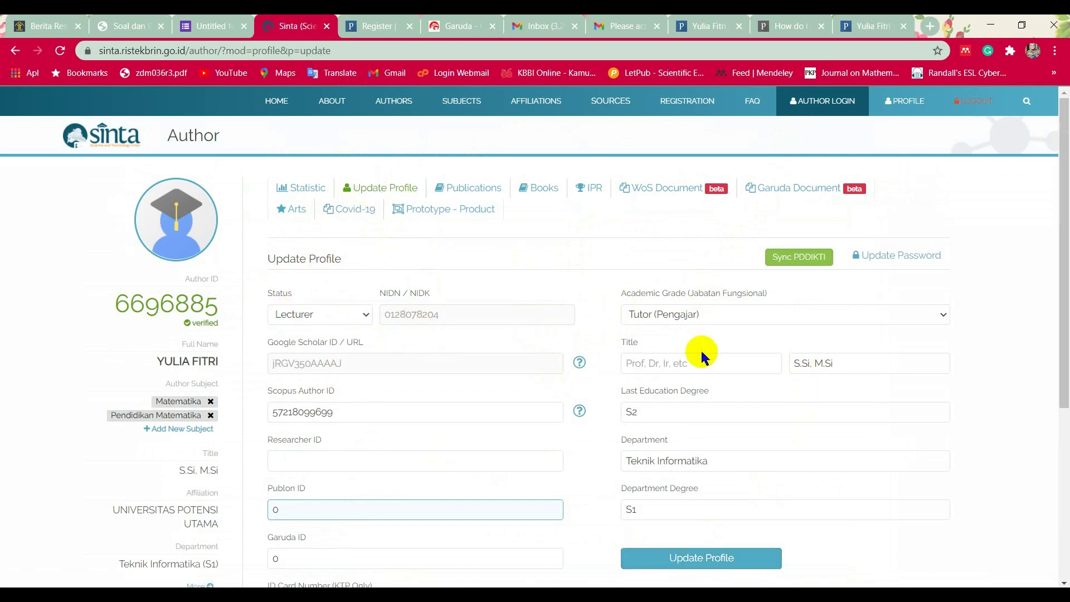
pyautogui.scroll(-2, 701, 350)
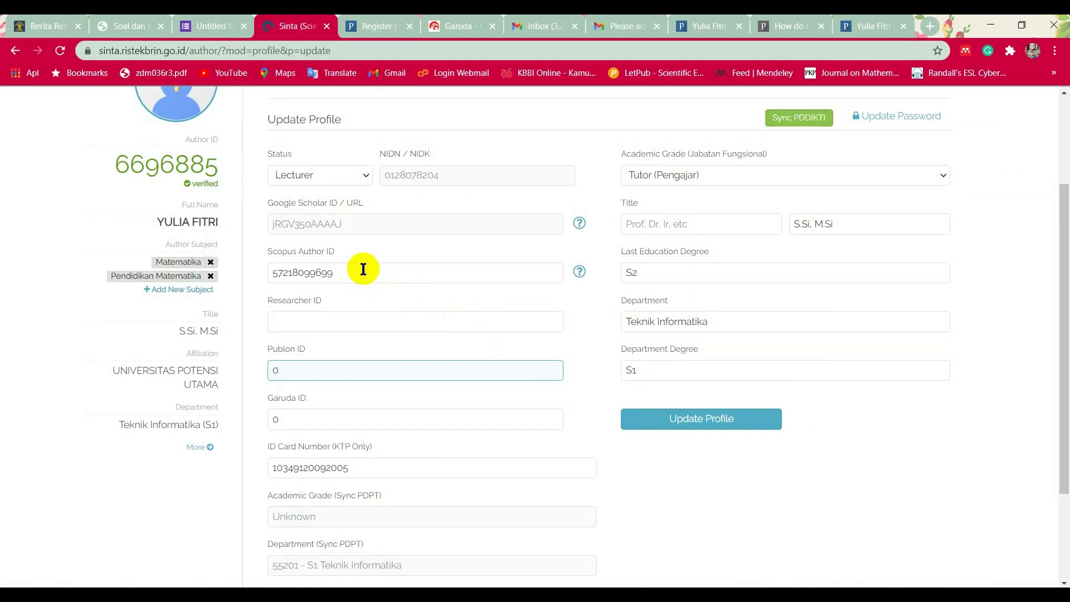
pyautogui.click(306, 316)
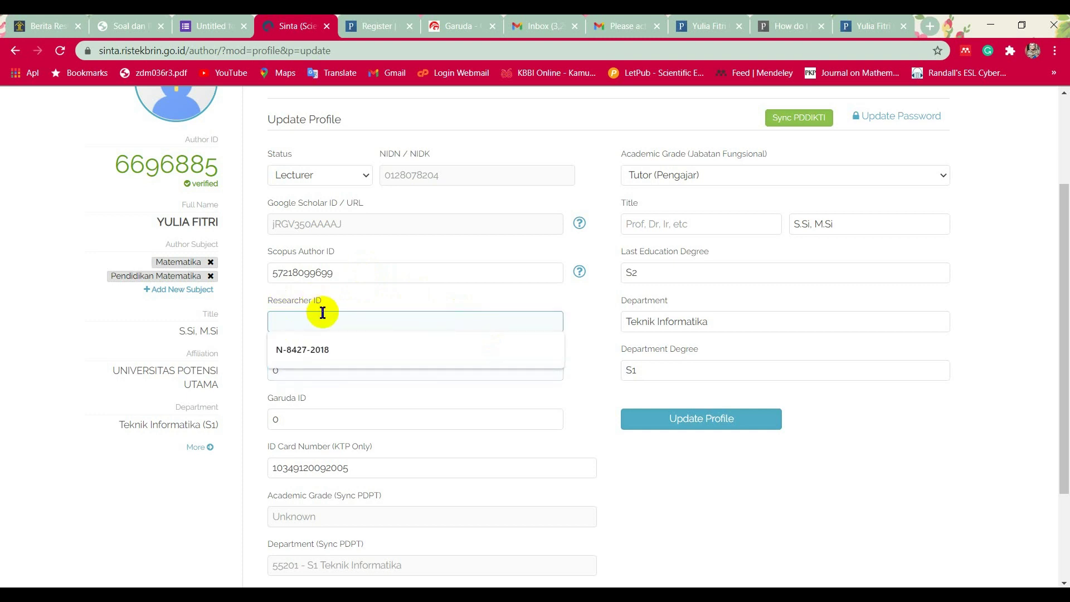
pyautogui.click(867, 17)
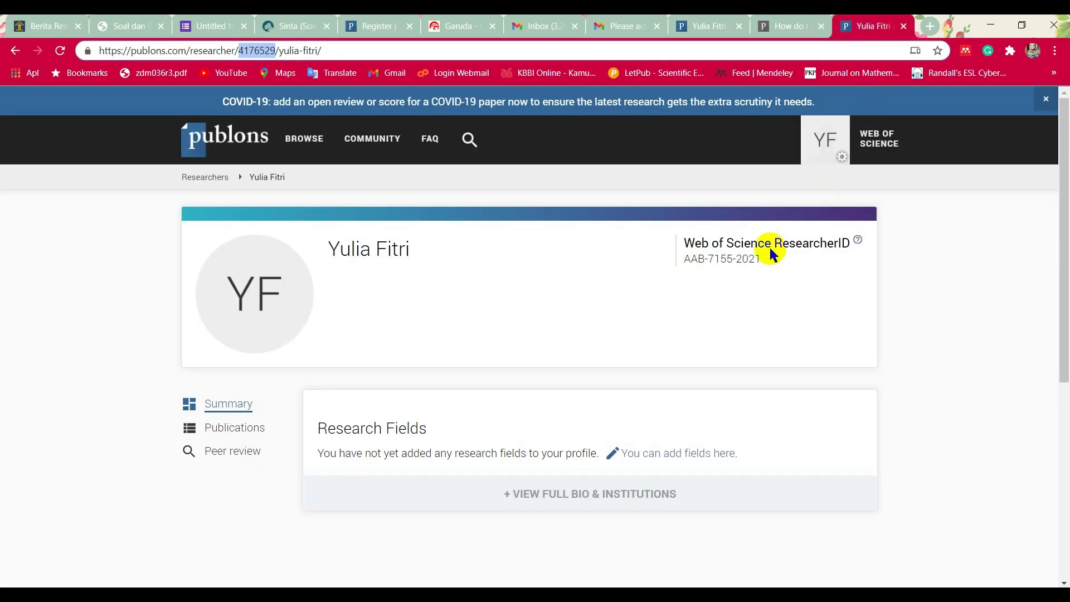
pyautogui.click(763, 261)
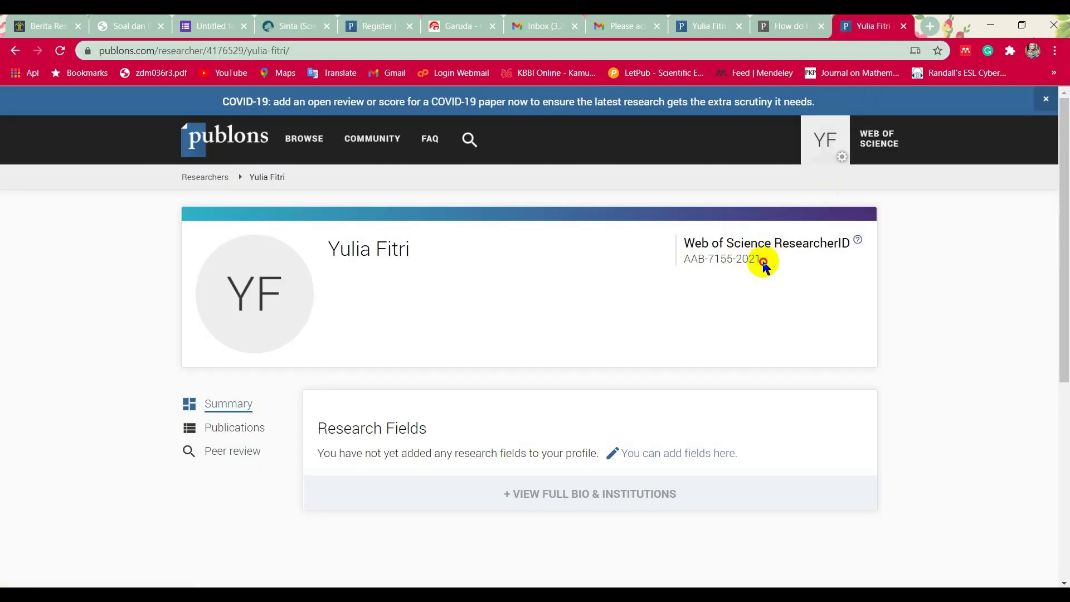
pyautogui.moveTo(763, 262); pyautogui.dragTo(677, 257)
pyautogui.hotkey('ctrl', 'c')
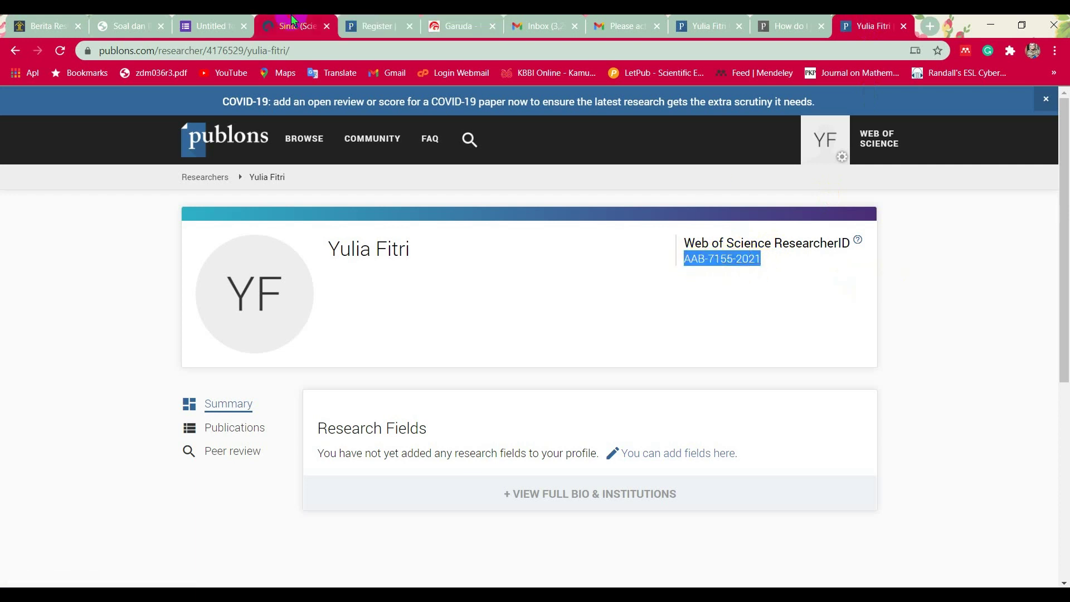
pyautogui.click(290, 22)
pyautogui.hotkey('ctrl', 'v')
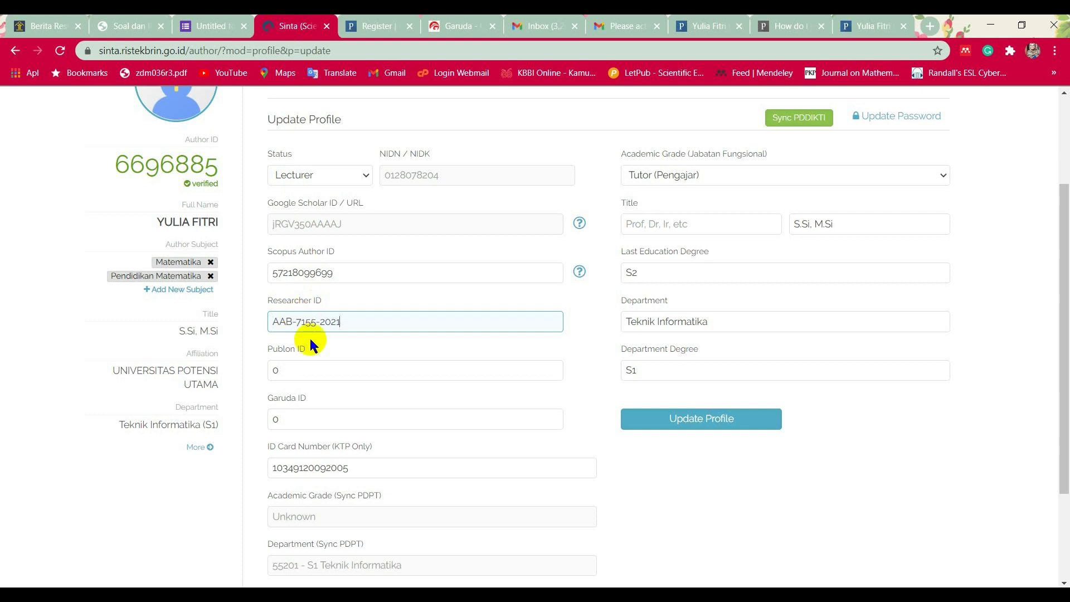
# Copy the numeric Publons ID from the profile address into Sinta's Publon ID field.
pyautogui.click(316, 371)
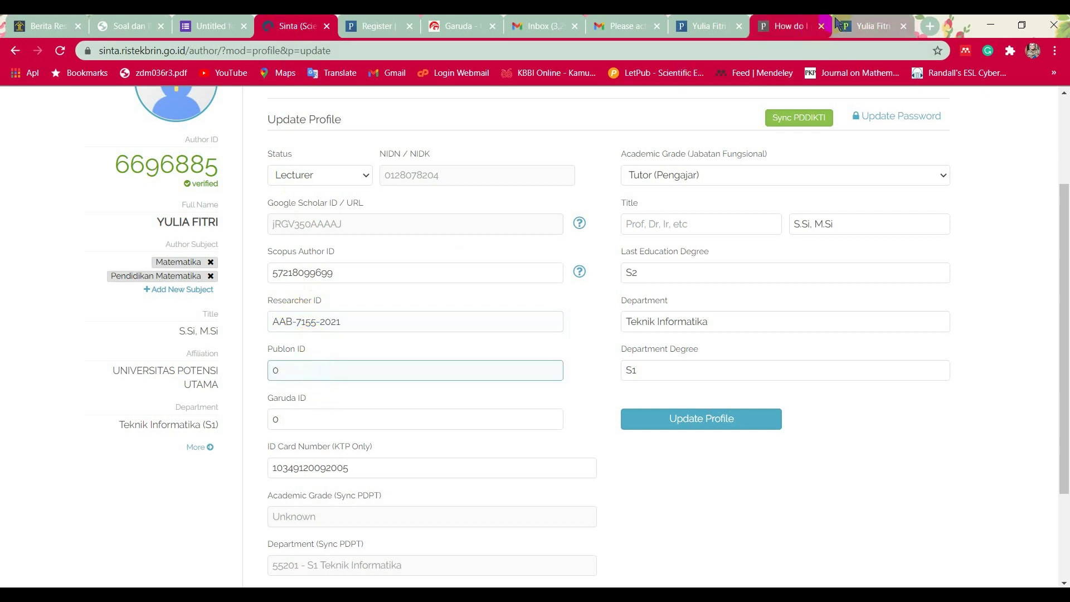
pyautogui.click(871, 25)
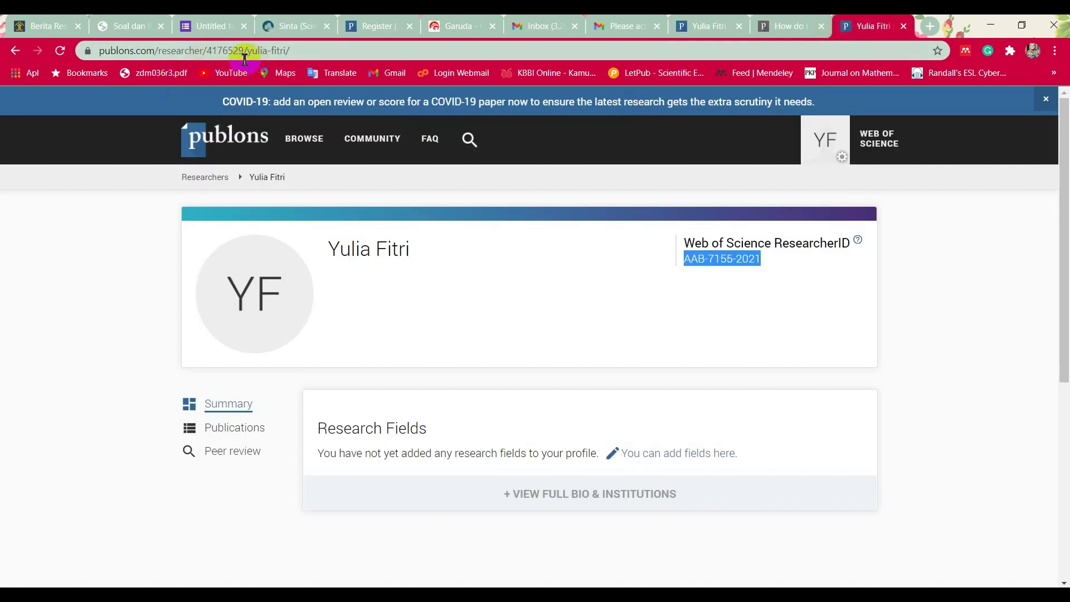
pyautogui.moveTo(244, 50); pyautogui.dragTo(207, 50)
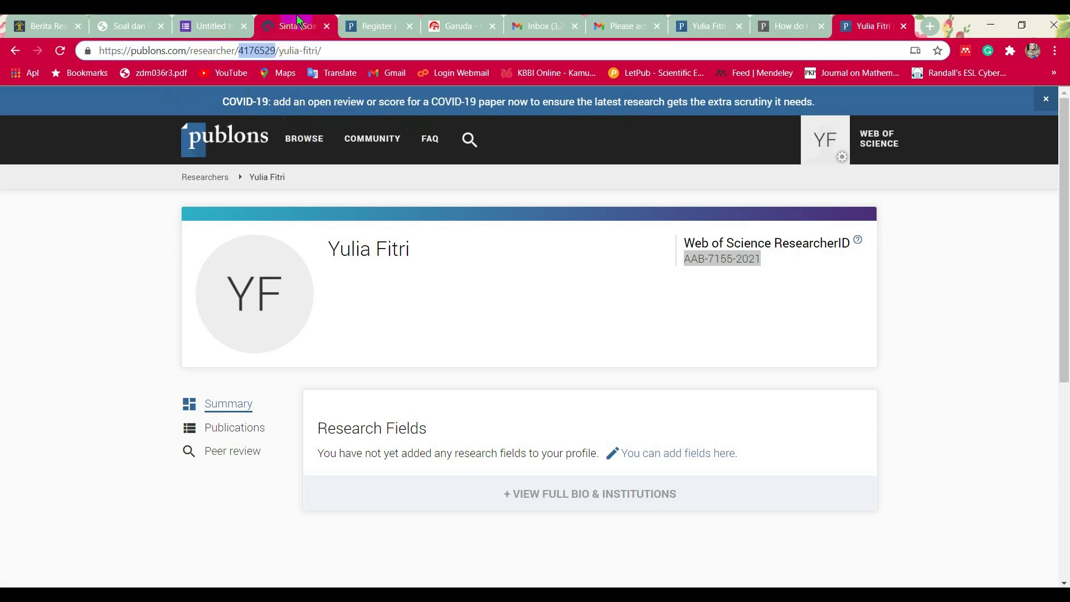
pyautogui.click(296, 17)
pyautogui.click(294, 370)
pyautogui.moveTo(291, 369); pyautogui.dragTo(269, 367)
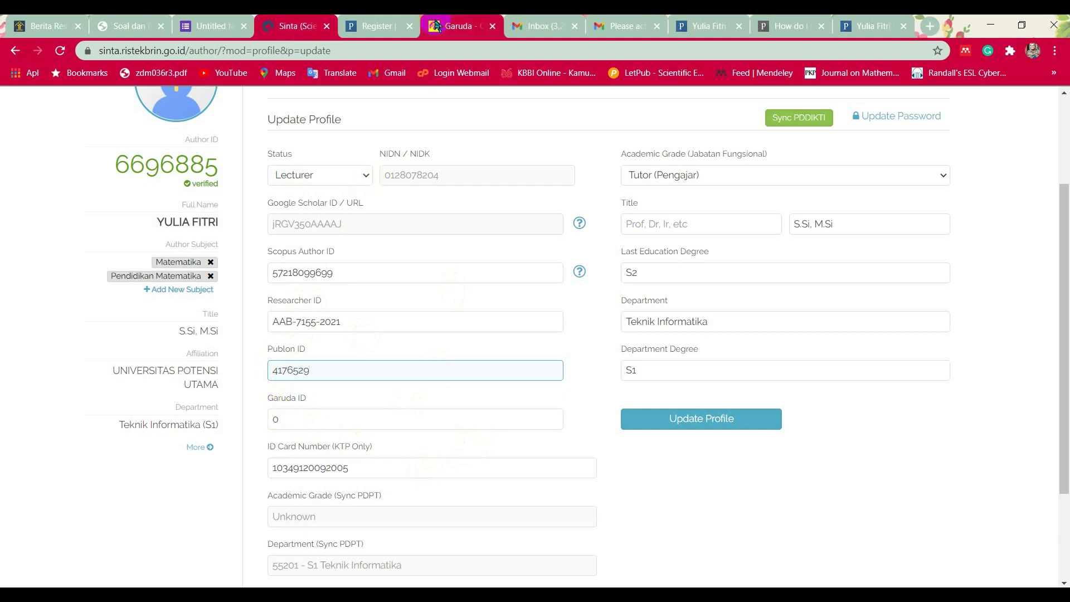
pyautogui.click(460, 25)
pyautogui.scroll(1, 480, 226)
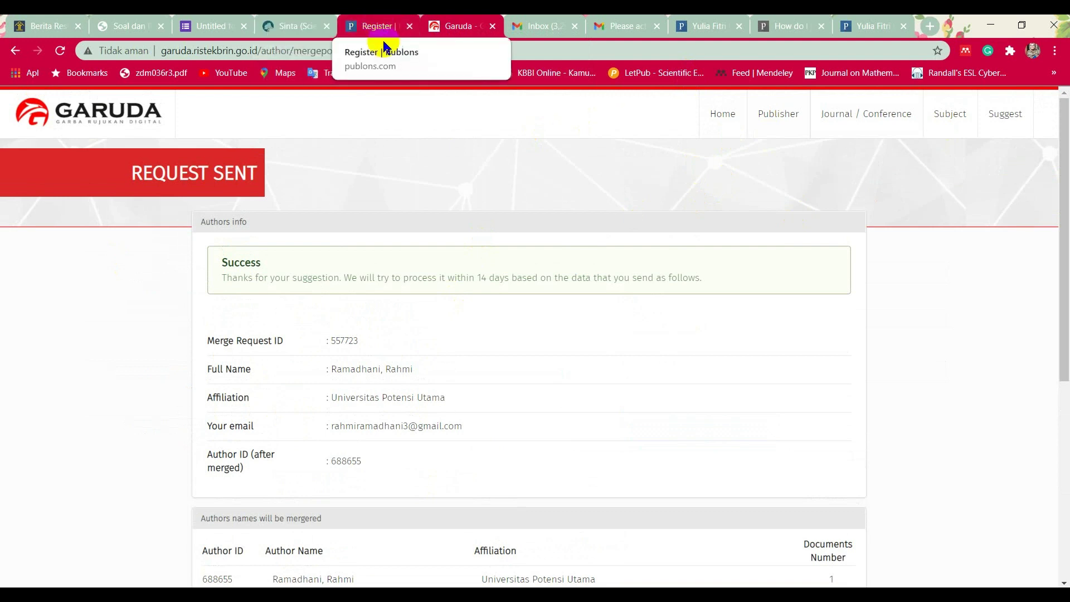
pyautogui.scroll(-1, 404, 372)
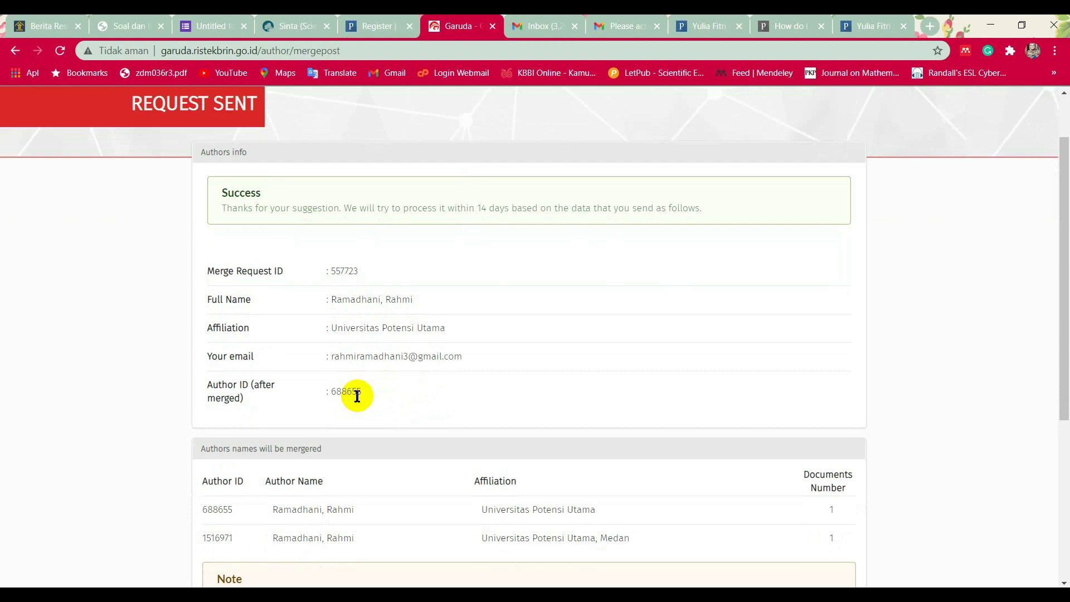
pyautogui.moveTo(360, 391); pyautogui.dragTo(329, 389)
# Save the Sinta profile with its new Researcher ID and Publon ID, confirming Update success.
pyautogui.click(293, 25)
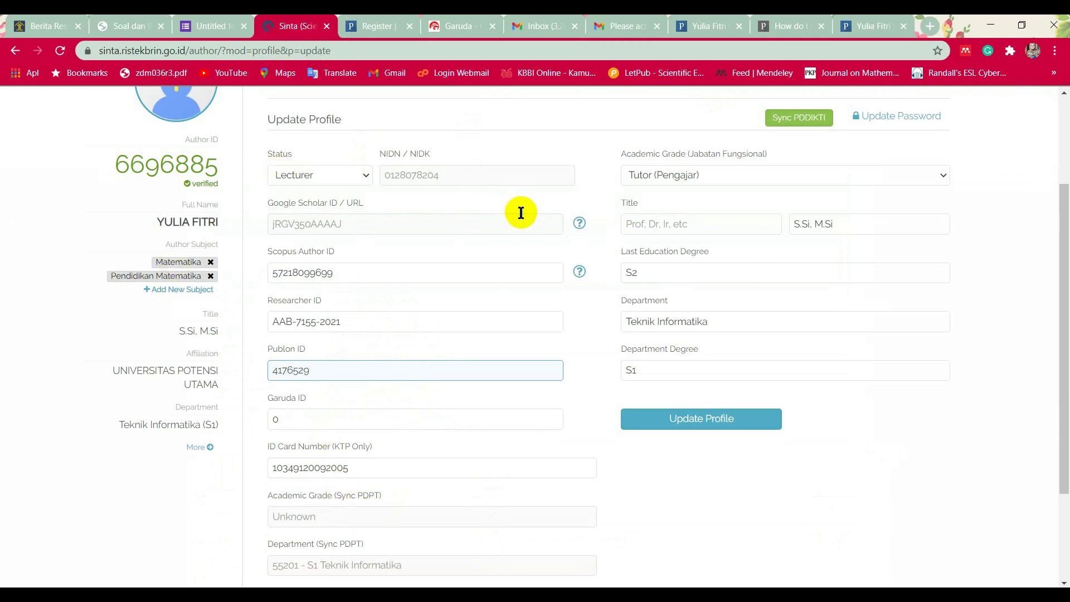
pyautogui.click(695, 427)
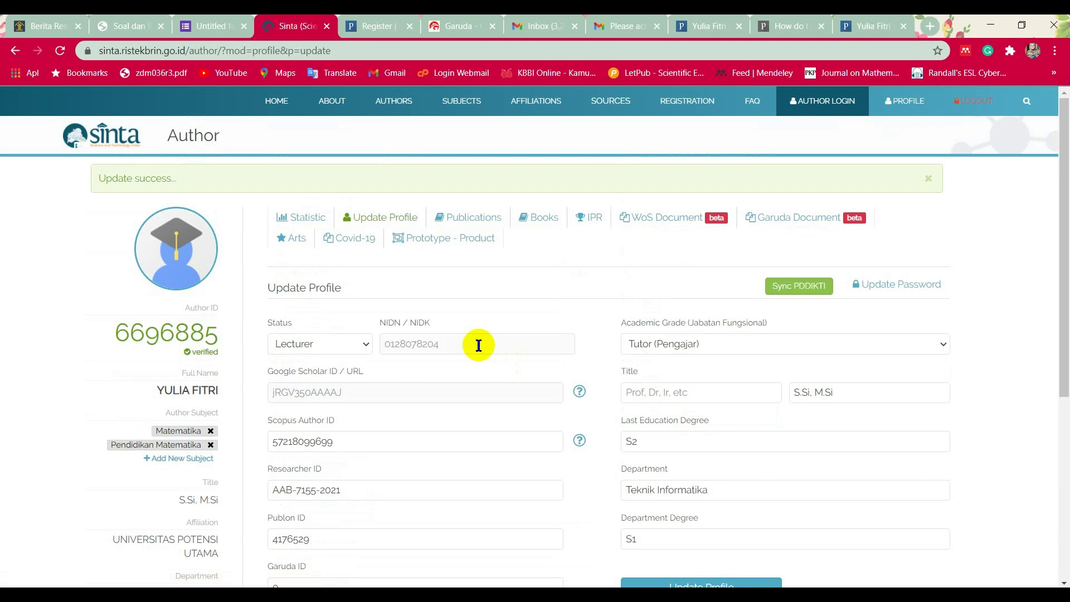
pyautogui.scroll(-1, 478, 345)
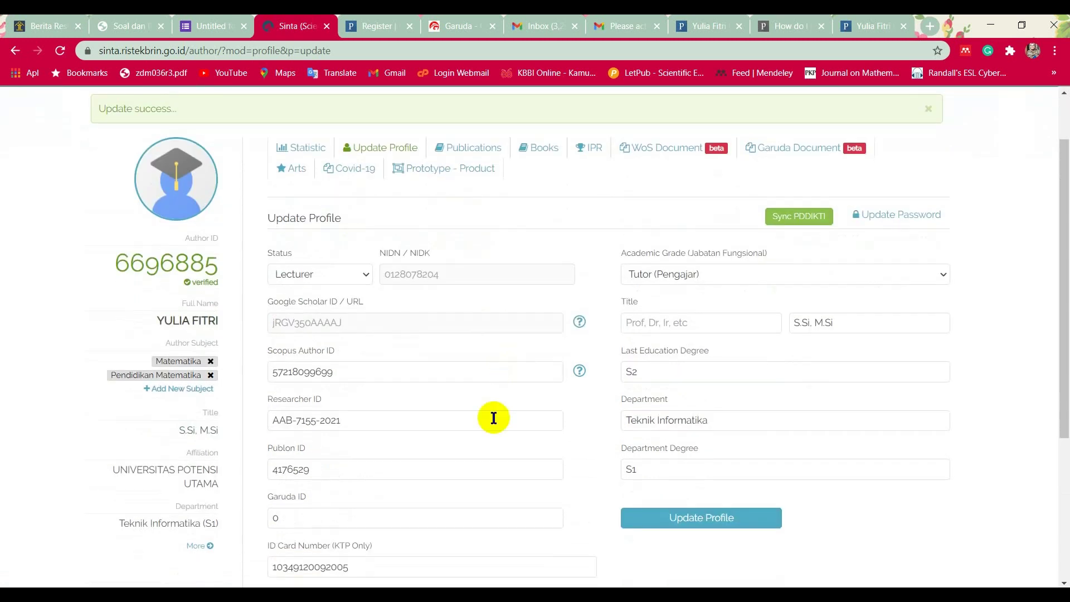
pyautogui.scroll(-1, 413, 412)
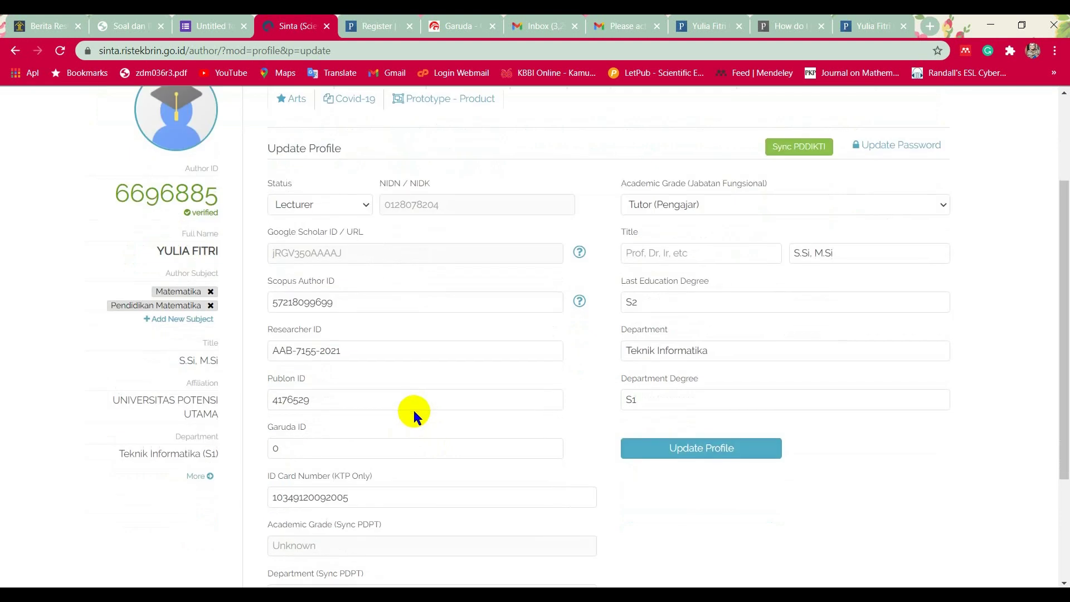
pyautogui.scroll(1, 420, 431)
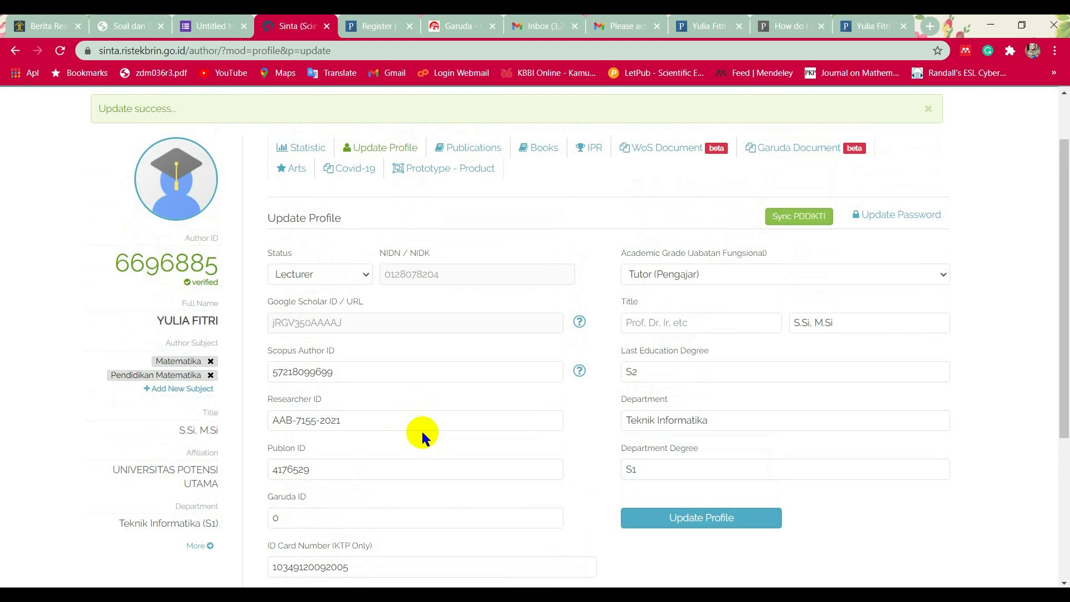
pyautogui.scroll(-1, 428, 437)
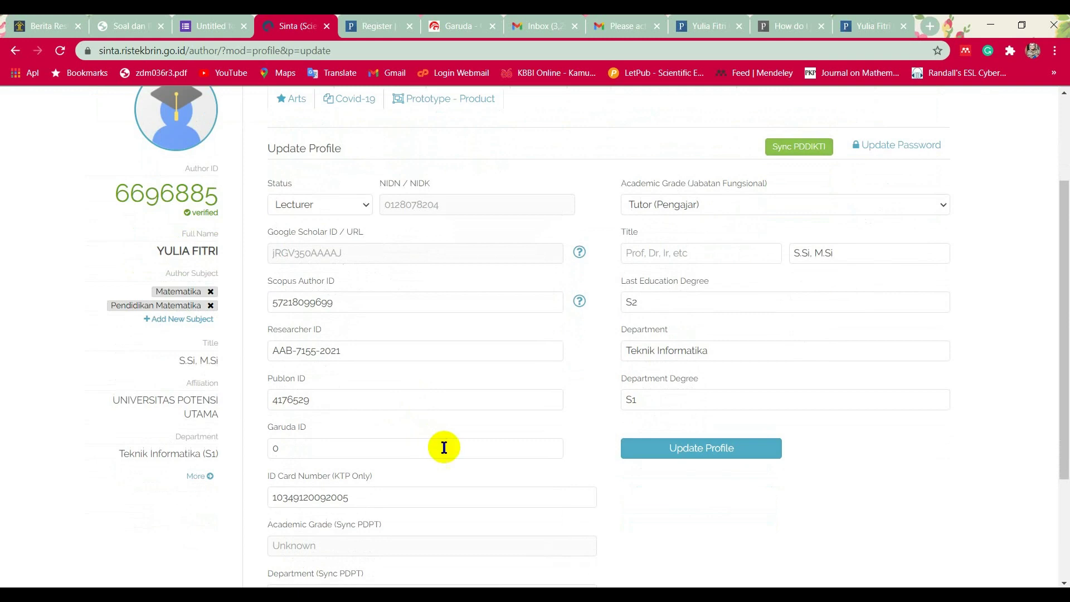